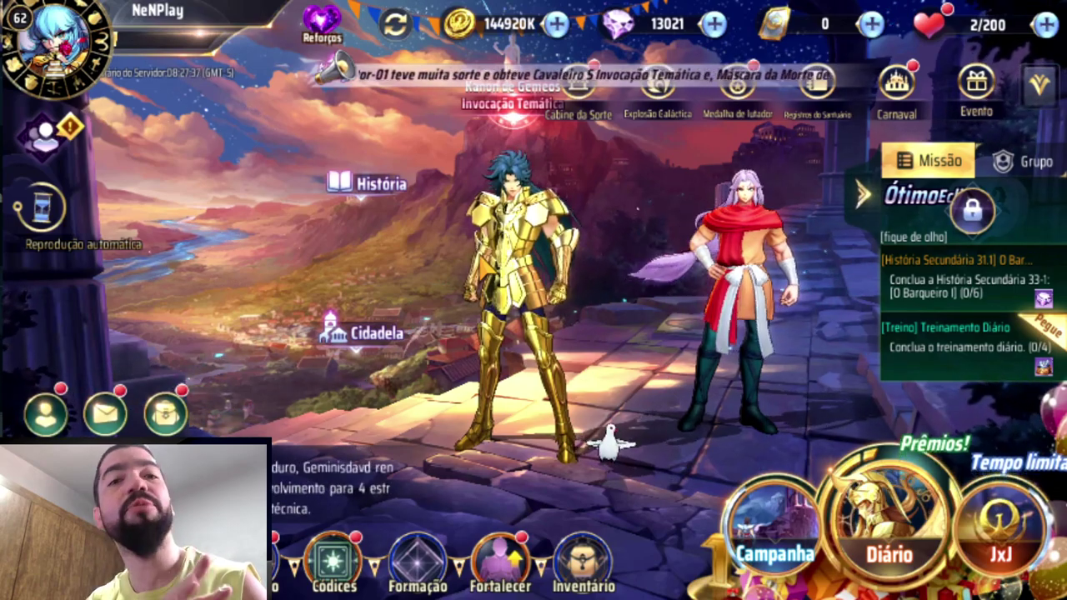
# - Switch to the Invocacoes tematicas workbook in Excel and survey its summon refund, goal, DIAMANTES and DROP tables
pyautogui.hotkey('alt', 'Tab')
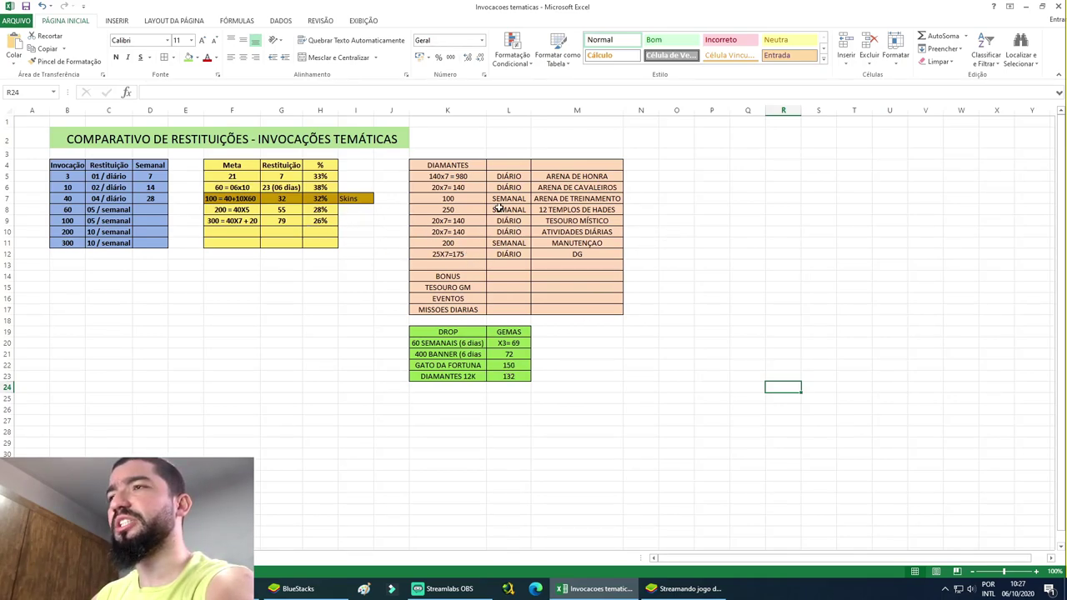
pyautogui.moveTo(68, 165); pyautogui.dragTo(381, 285)
pyautogui.click(345, 378)
pyautogui.click(446, 165)
pyautogui.moveTo(446, 165); pyautogui.dragTo(543, 399)
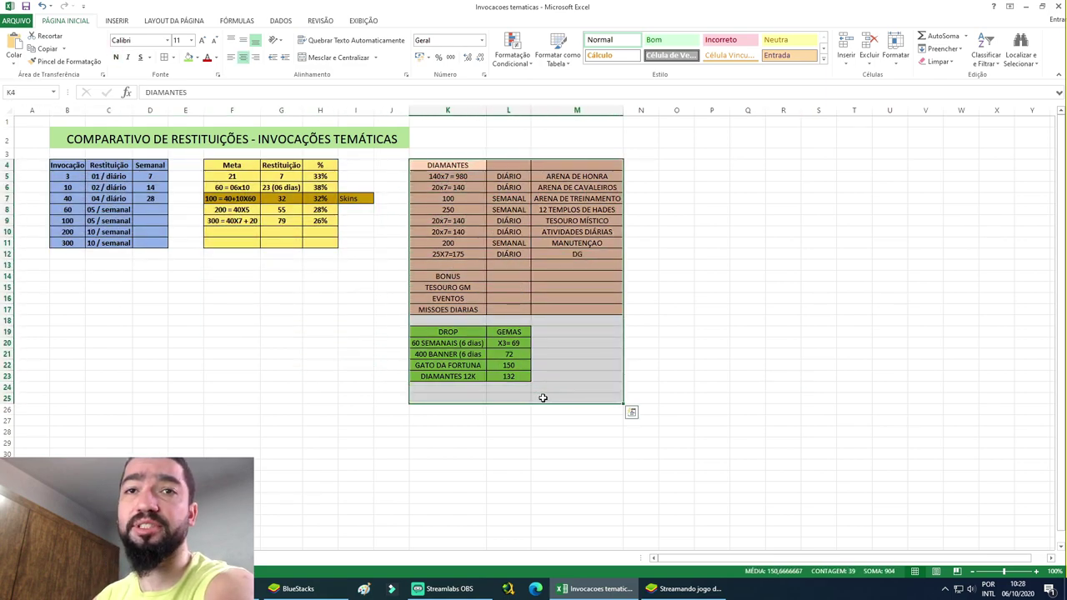
pyautogui.click(281, 364)
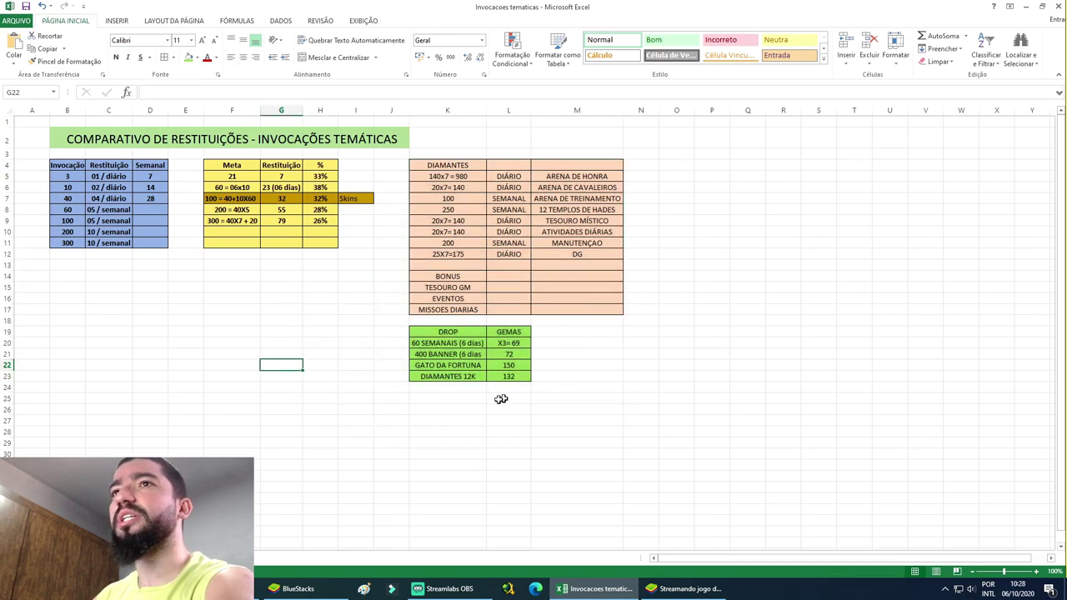
# - Examine the Invocação table in B4:D11, focusing on the daily refunds and weekly amounts for 3, 10 and 40 summons
pyautogui.moveTo(67, 165); pyautogui.dragTo(141, 242)
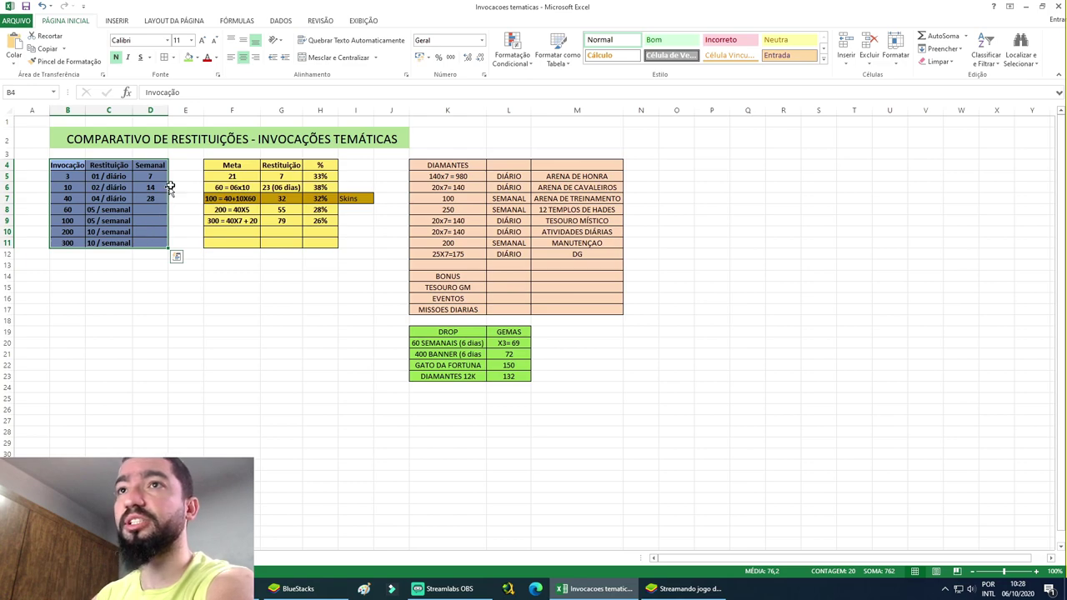
pyautogui.press('Right')
pyautogui.press('Down')
pyautogui.press('Down')
pyautogui.press('Down')
pyautogui.moveTo(151, 174); pyautogui.dragTo(154, 229)
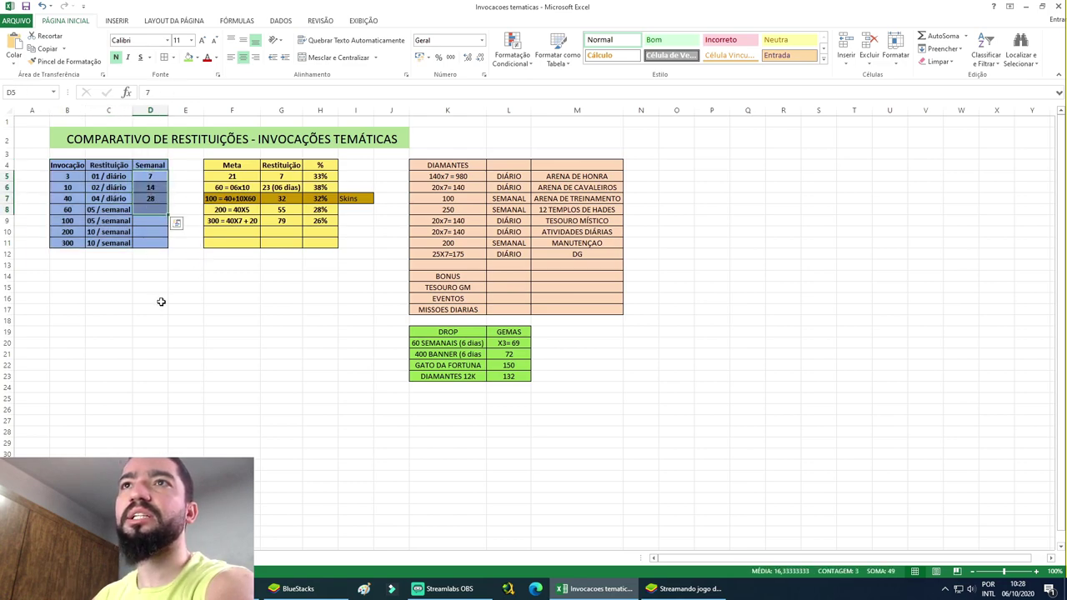
pyautogui.click(158, 300)
pyautogui.click(158, 199)
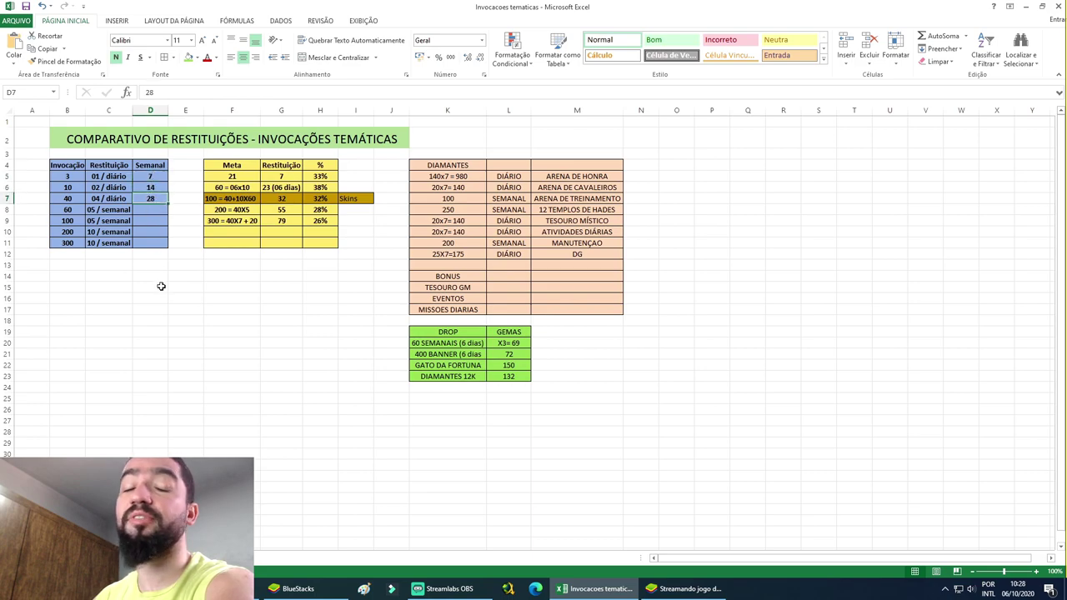
# - Review the weekly refund rows for 60, 100, 200 and 300 summons in the Invocação table
pyautogui.moveTo(69, 209); pyautogui.dragTo(151, 240)
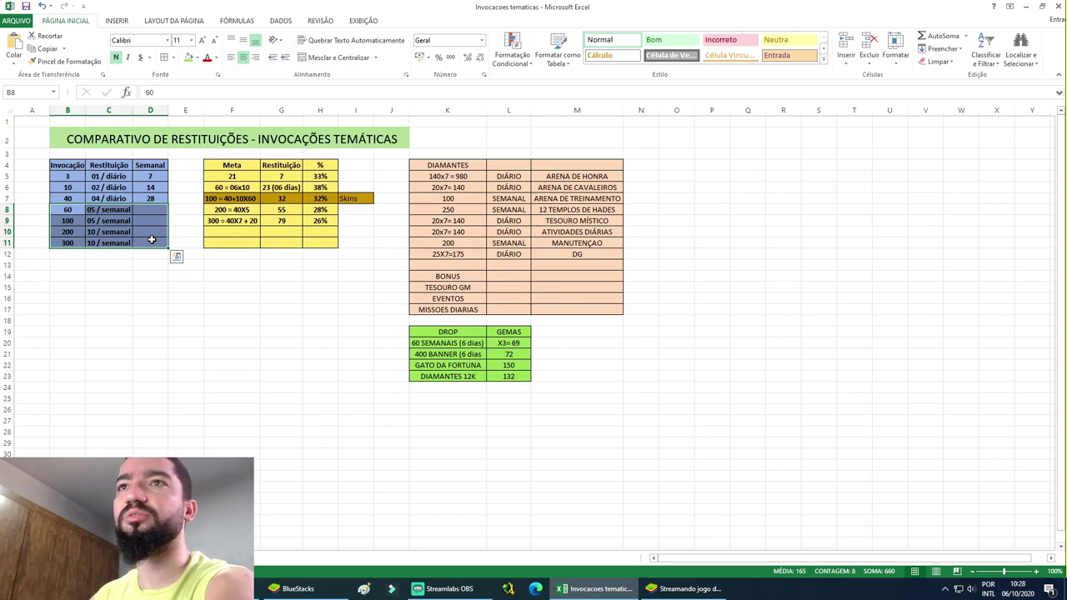
pyautogui.click(151, 266)
pyautogui.click(90, 221)
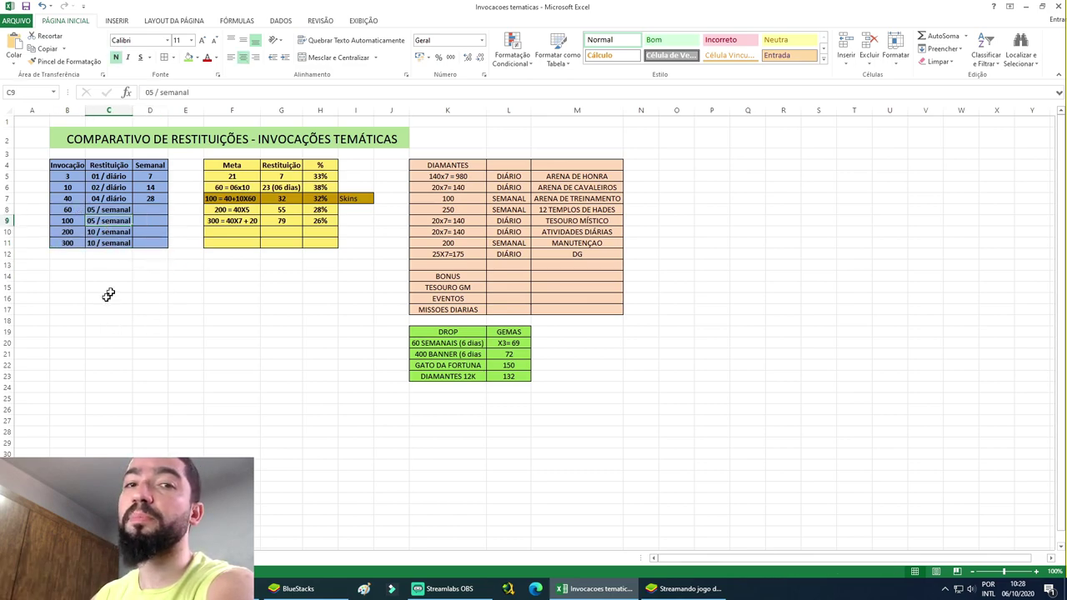
pyautogui.click(98, 233)
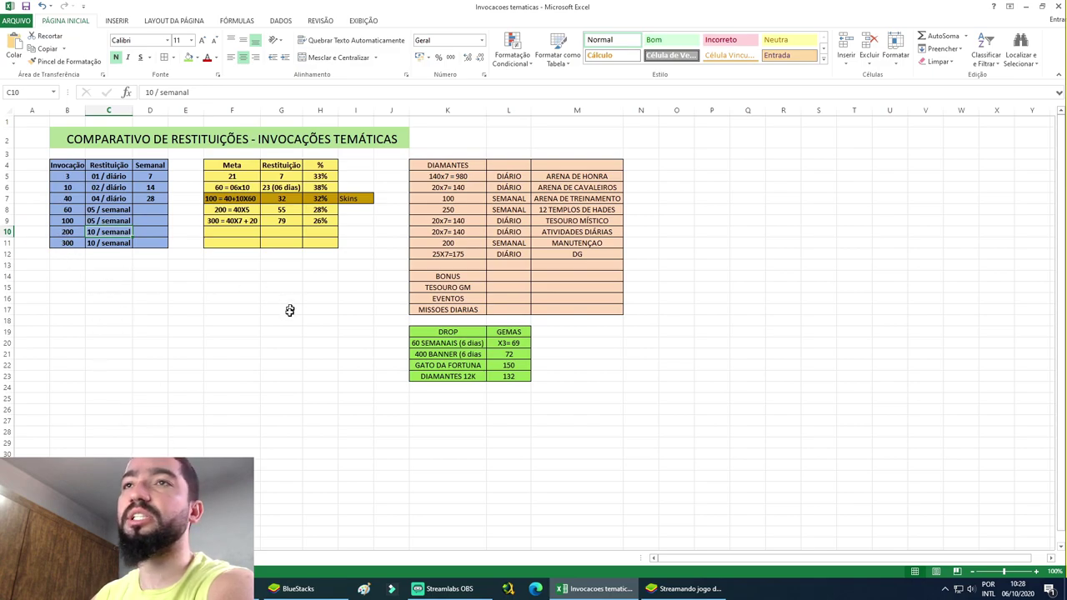
# - Examine the Meta table row by row, comparing each summon goal with its refund and percentage
pyautogui.moveTo(234, 166); pyautogui.dragTo(328, 240)
pyautogui.click(360, 253)
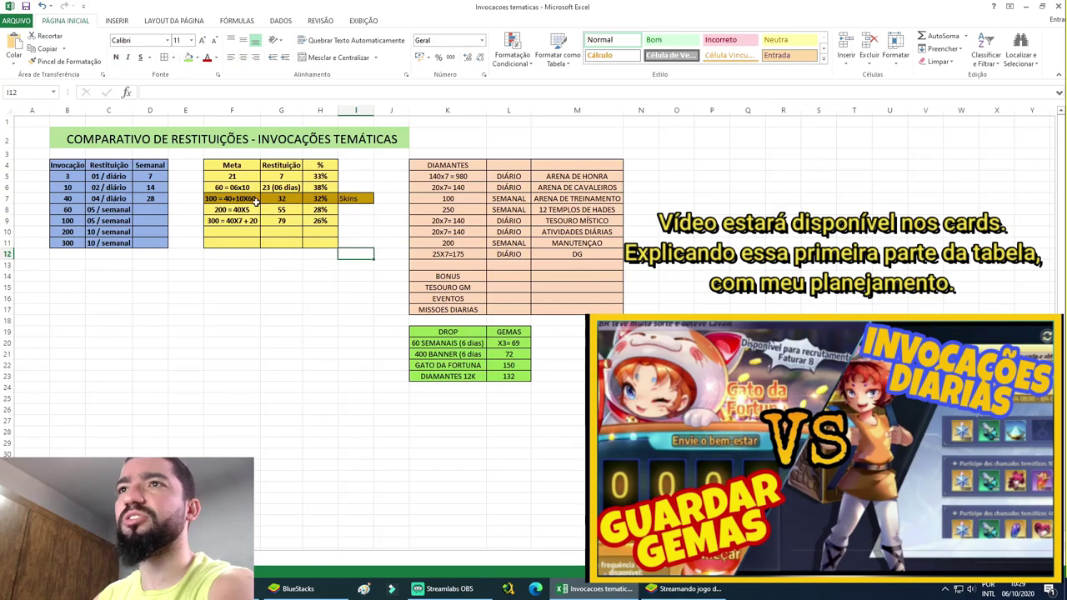
pyautogui.moveTo(234, 187); pyautogui.dragTo(320, 189)
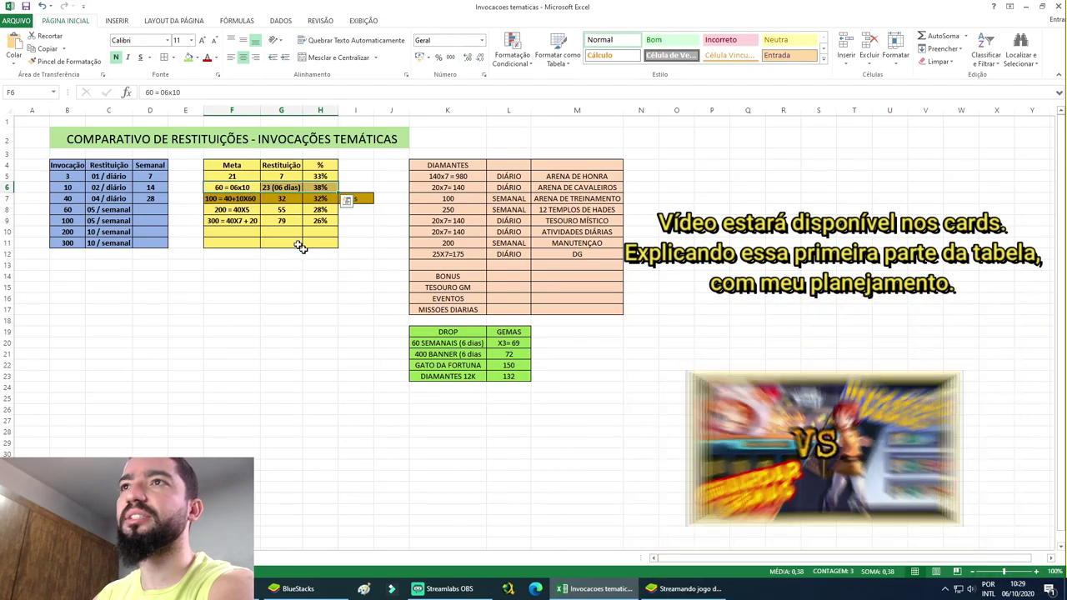
pyautogui.moveTo(232, 176); pyautogui.dragTo(320, 177)
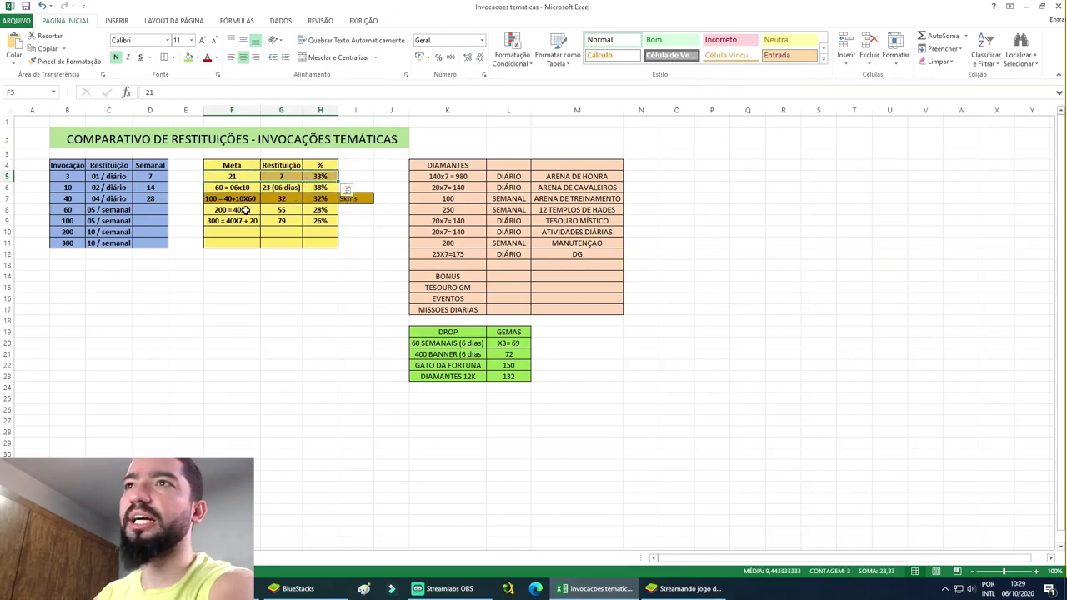
pyautogui.moveTo(236, 200); pyautogui.dragTo(320, 198)
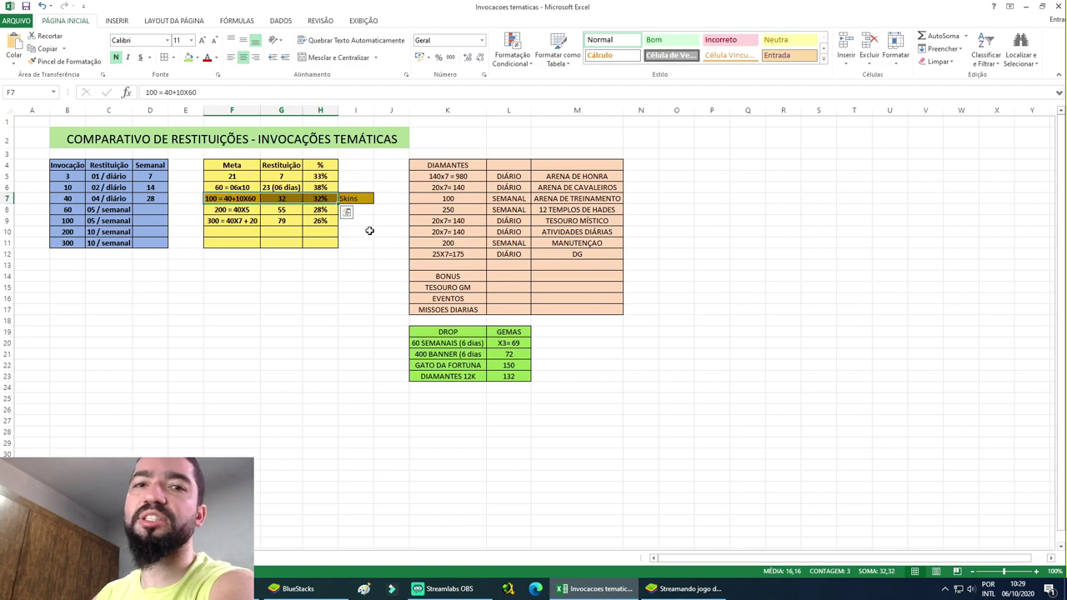
pyautogui.moveTo(234, 212); pyautogui.dragTo(327, 227)
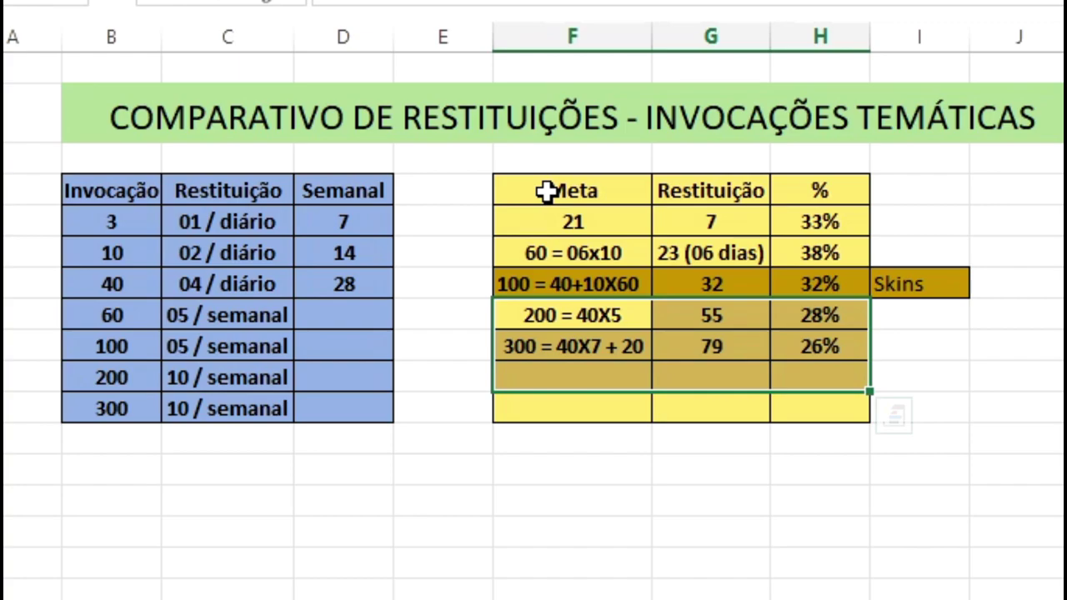
pyautogui.moveTo(833, 221); pyautogui.dragTo(826, 363)
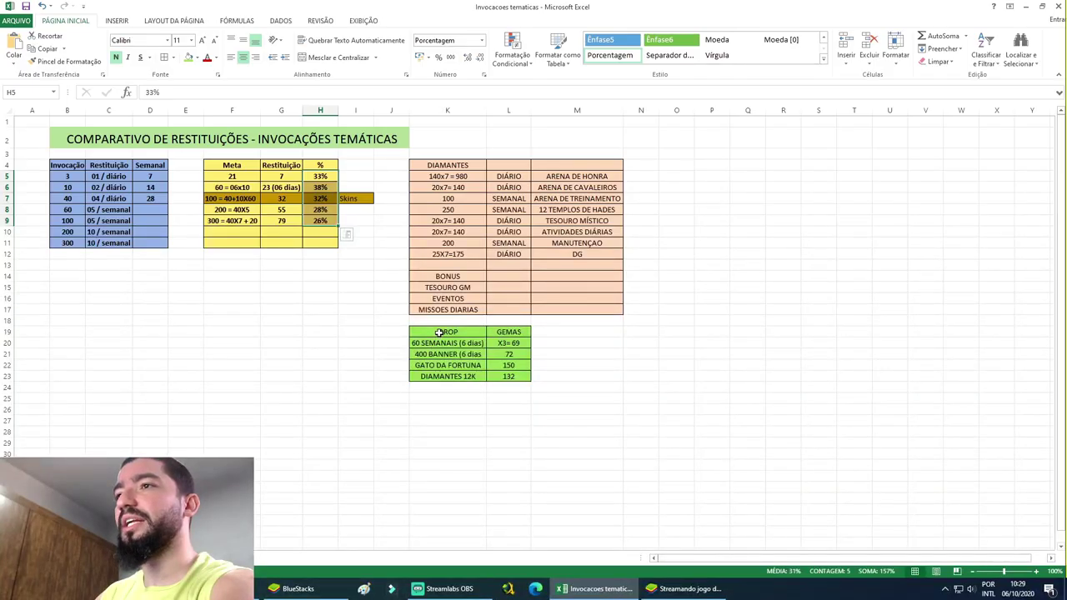
# - Look over the DROP and GEMAS table in K19:L23, ending on the 60 SEMANAIS (6 dias) row
pyautogui.moveTo(439, 332); pyautogui.dragTo(508, 377)
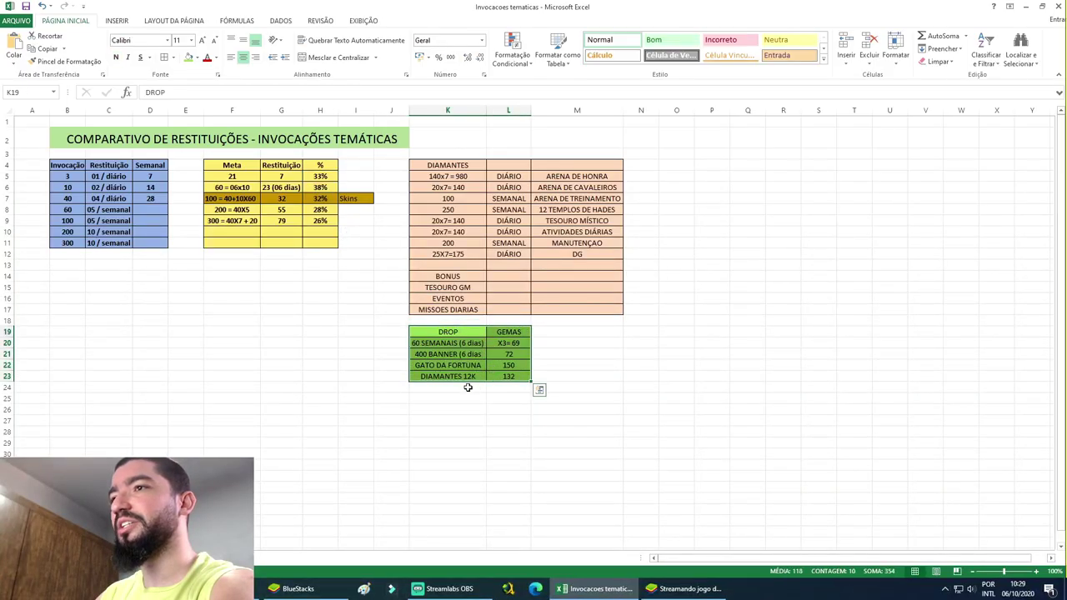
pyautogui.click(572, 374)
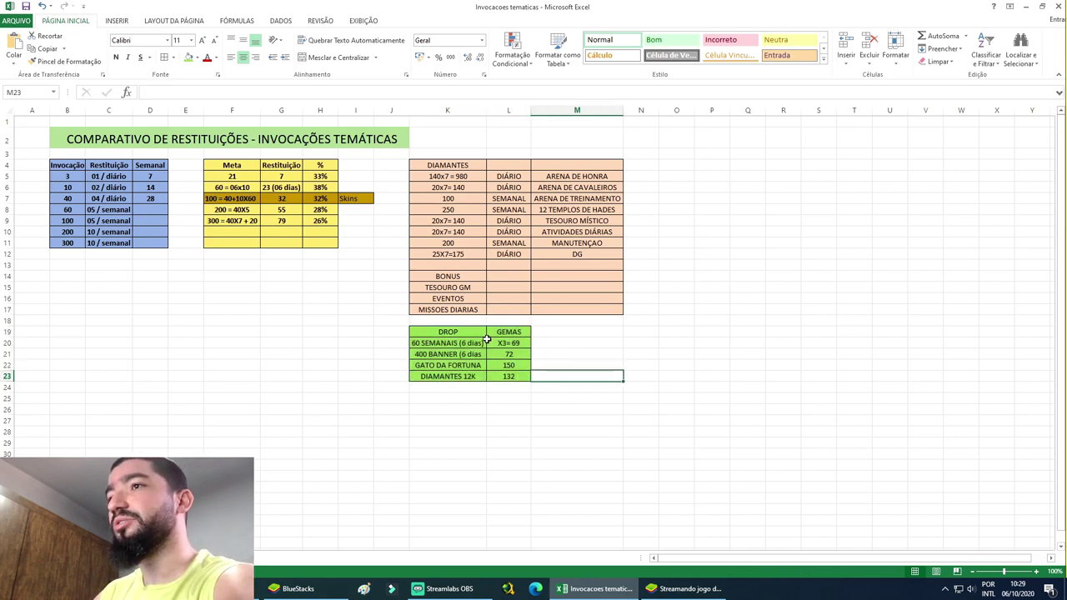
pyautogui.press('Left')
pyautogui.press('Left')
pyautogui.press('Up')
pyautogui.press('Up')
pyautogui.press('Up')
pyautogui.moveTo(442, 350)
pyautogui.mouseDown()
pyautogui.moveTo(498, 369)
pyautogui.moveTo(446, 344)
pyautogui.mouseUp()
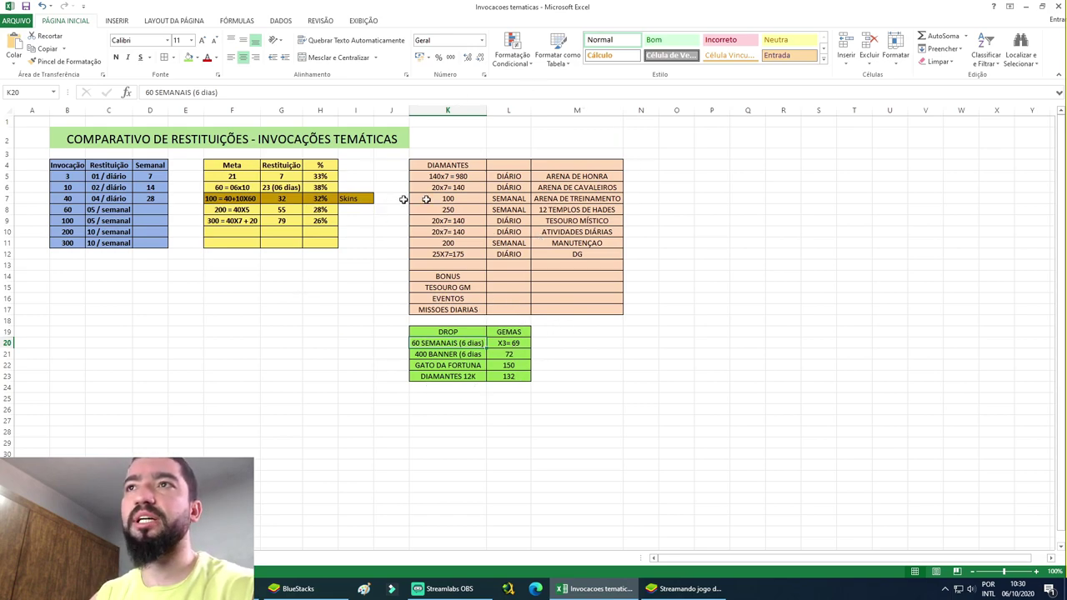
# - Compare the refund for the 60 = 06x10 goal with the gems in the 60 SEMANAIS row
pyautogui.click(288, 189)
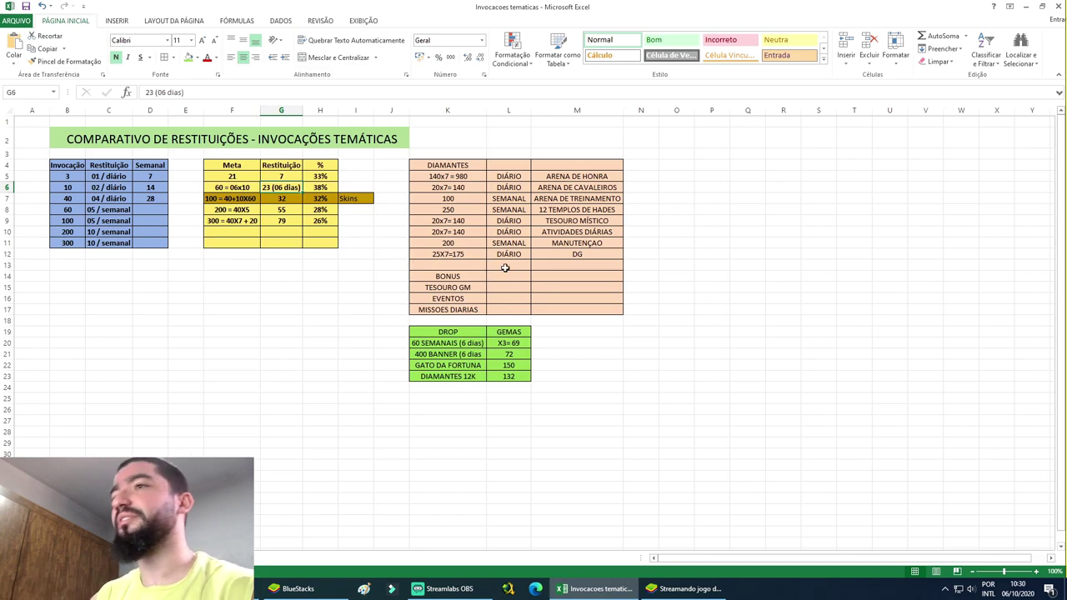
pyautogui.moveTo(451, 345); pyautogui.dragTo(510, 344)
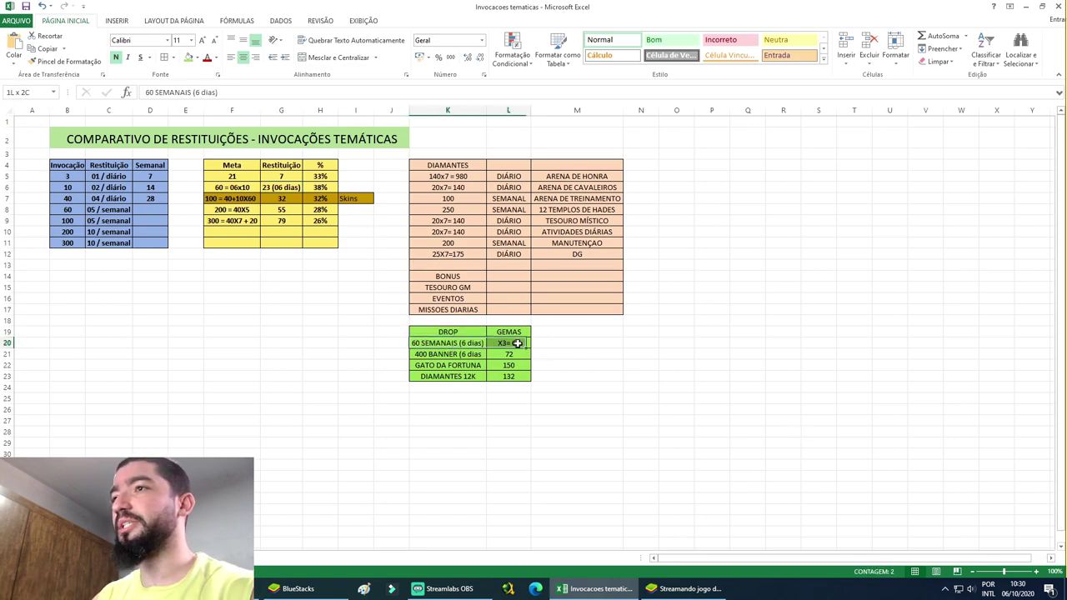
pyautogui.click(476, 368)
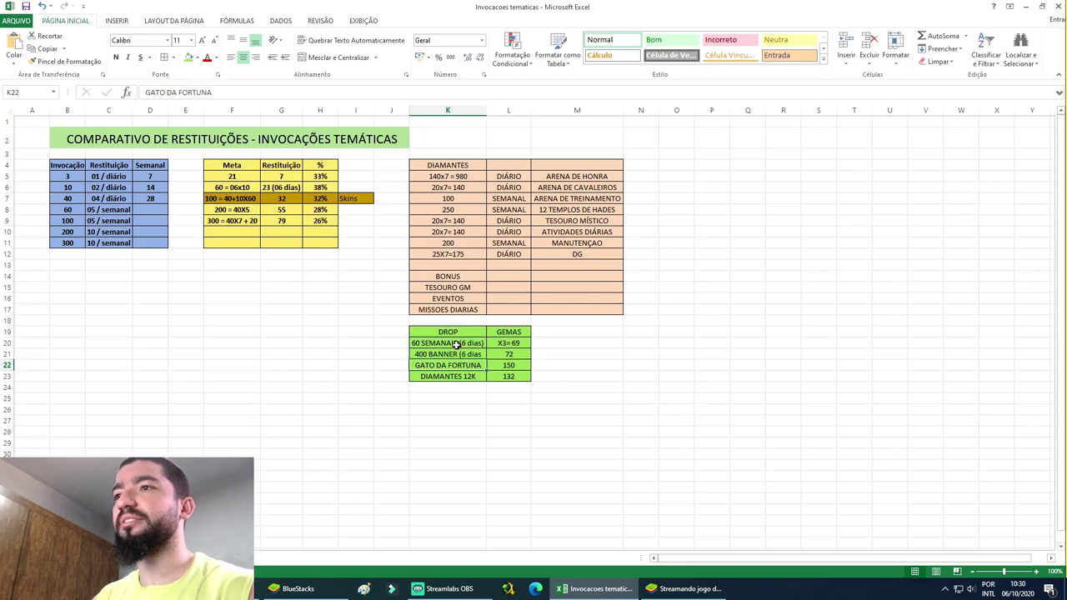
# - Subtract the 60 SEMANAIS refund of 69 gems from 180 in the Calculator and return to the workbook
pyautogui.click(523, 347)
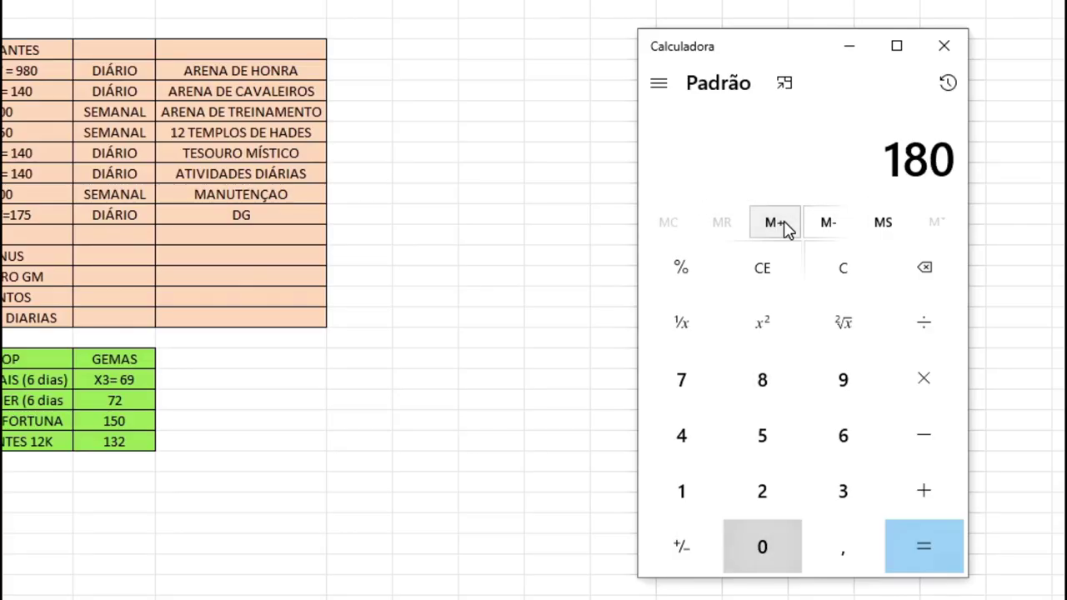
pyautogui.press('-')
pyautogui.write('69')
pyautogui.press('Return')
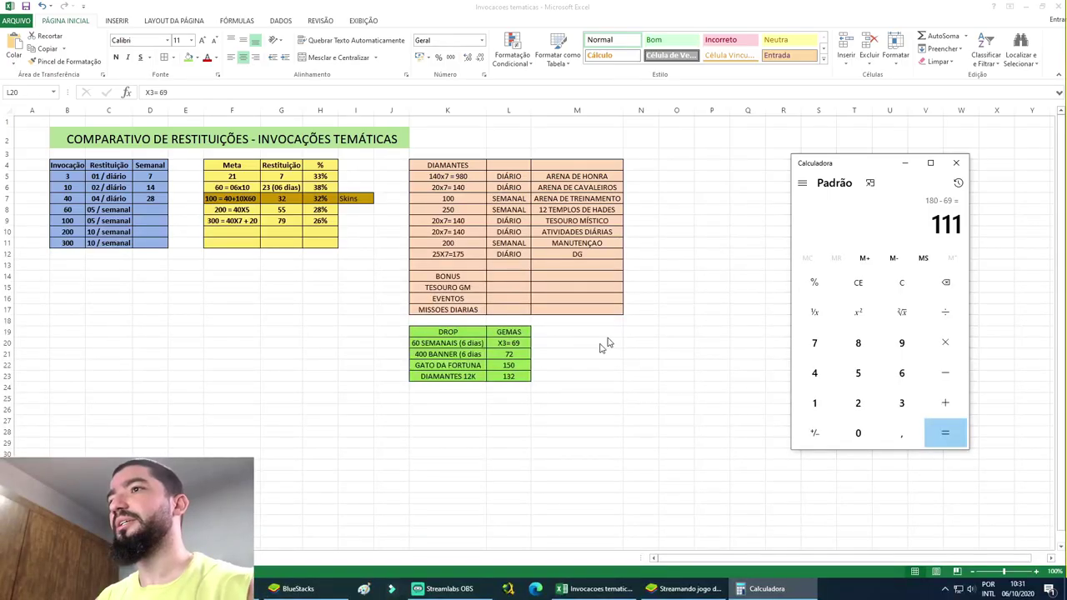
pyautogui.hotkey('alt', 'Tab')
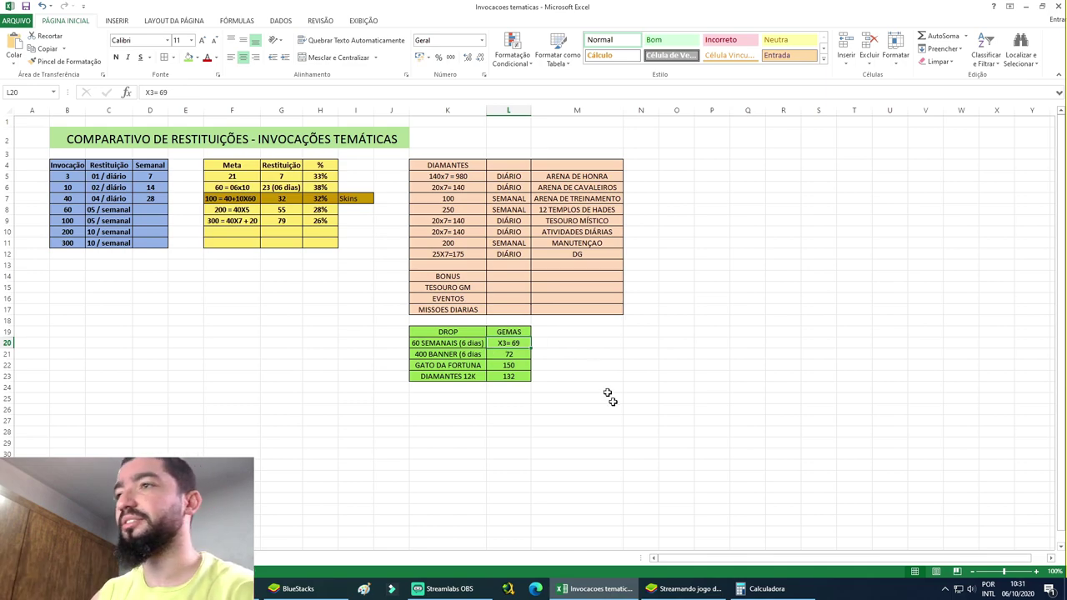
# - Review the gem amounts for the 400 BANNER and GATO DA FORTUNA rows of the DROP table
pyautogui.click(441, 354)
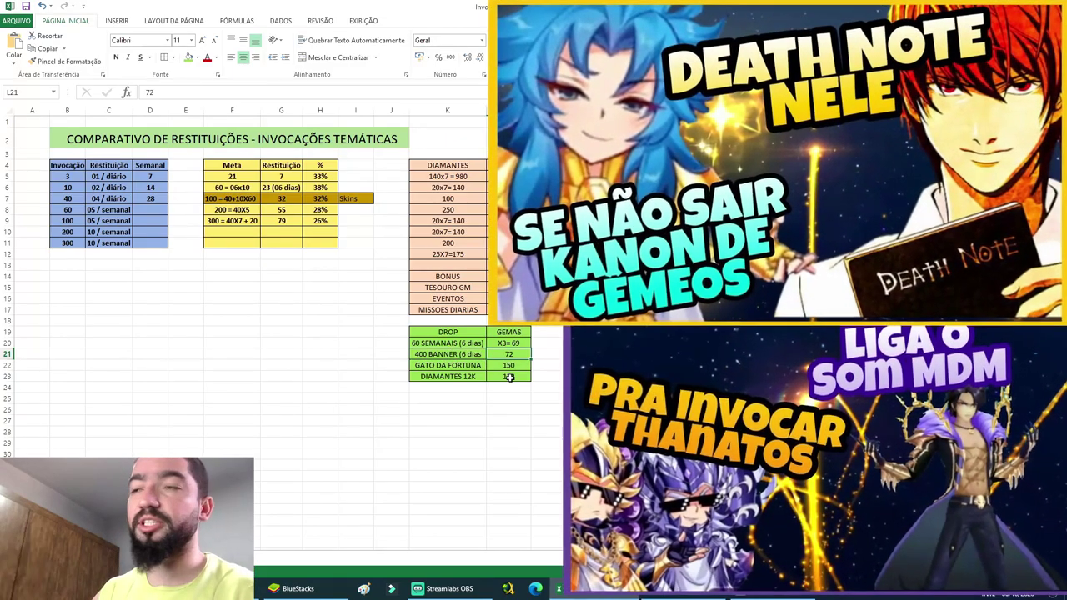
pyautogui.click(498, 356)
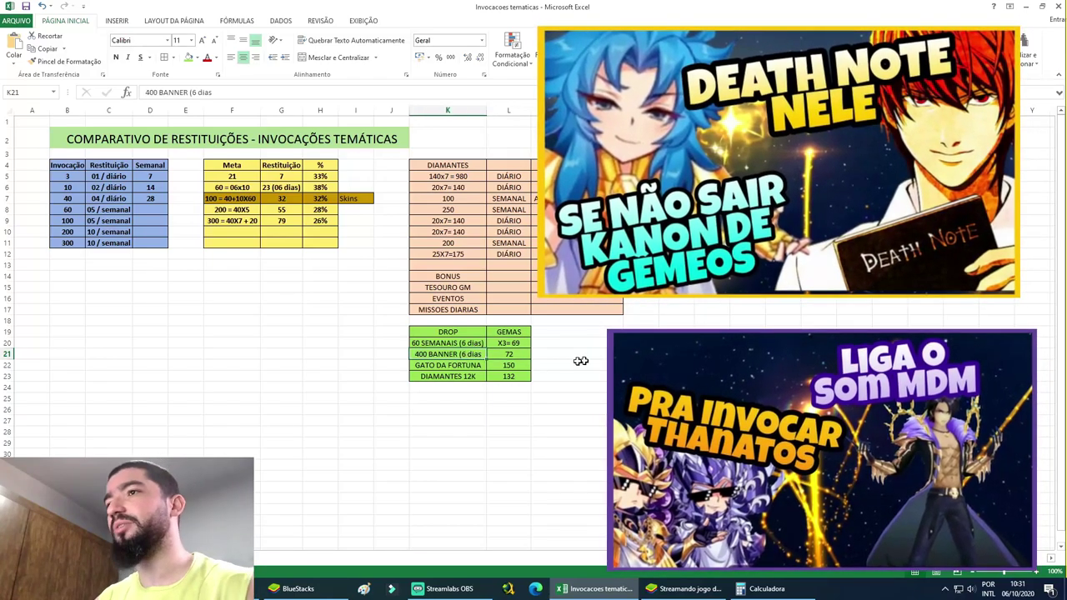
pyautogui.click(475, 355)
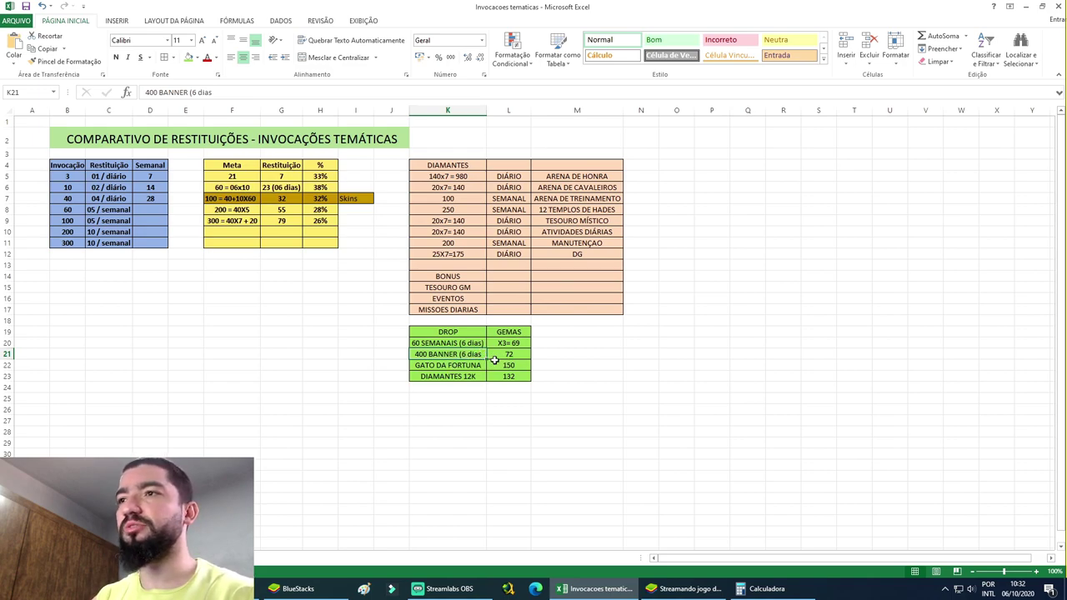
pyautogui.click(513, 355)
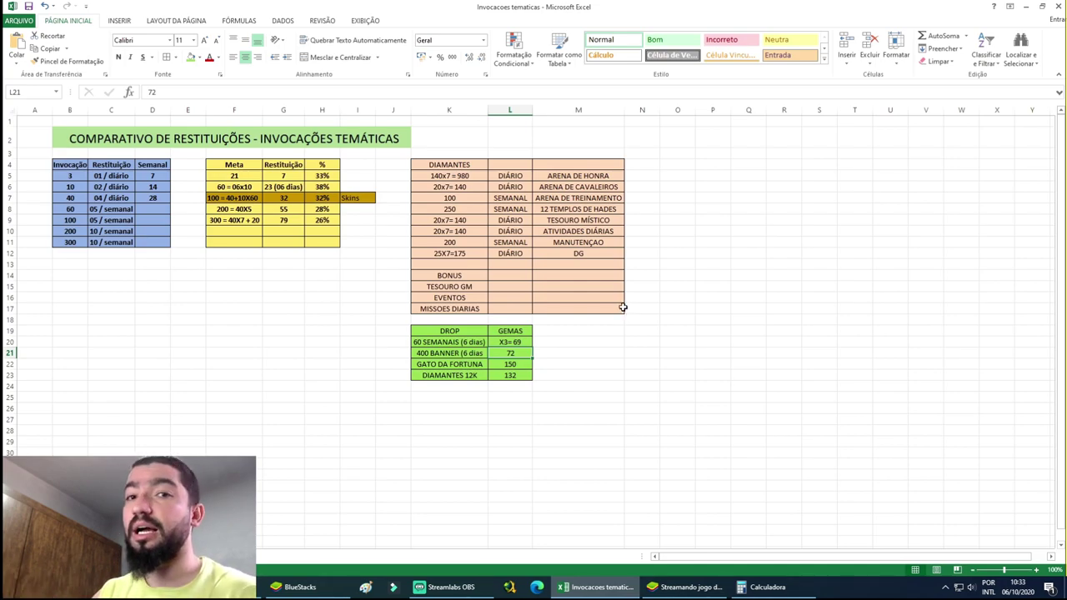
pyautogui.moveTo(445, 365); pyautogui.dragTo(507, 365)
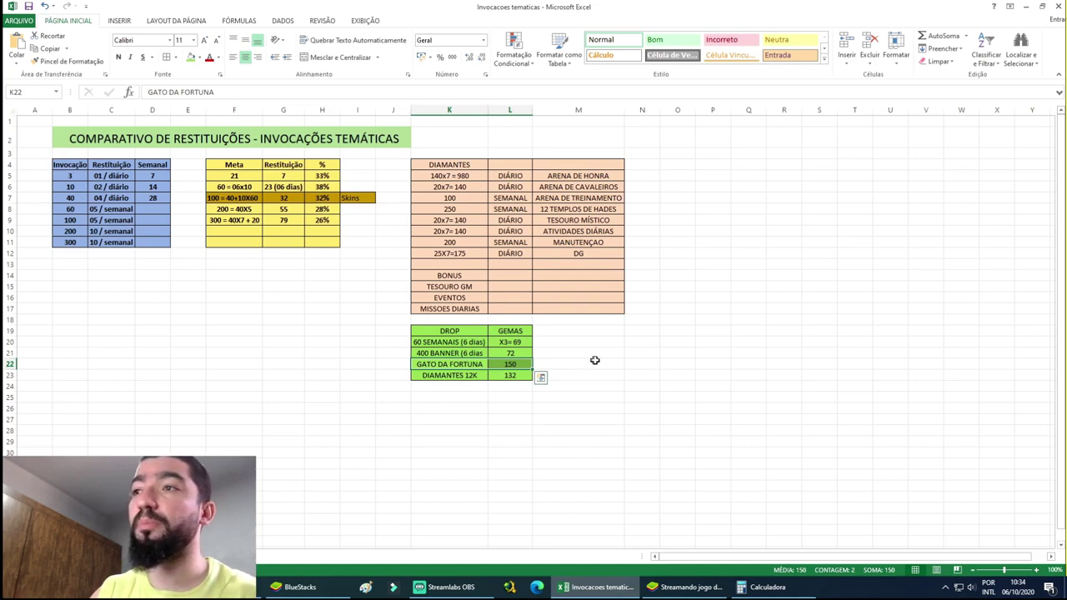
pyautogui.click(510, 365)
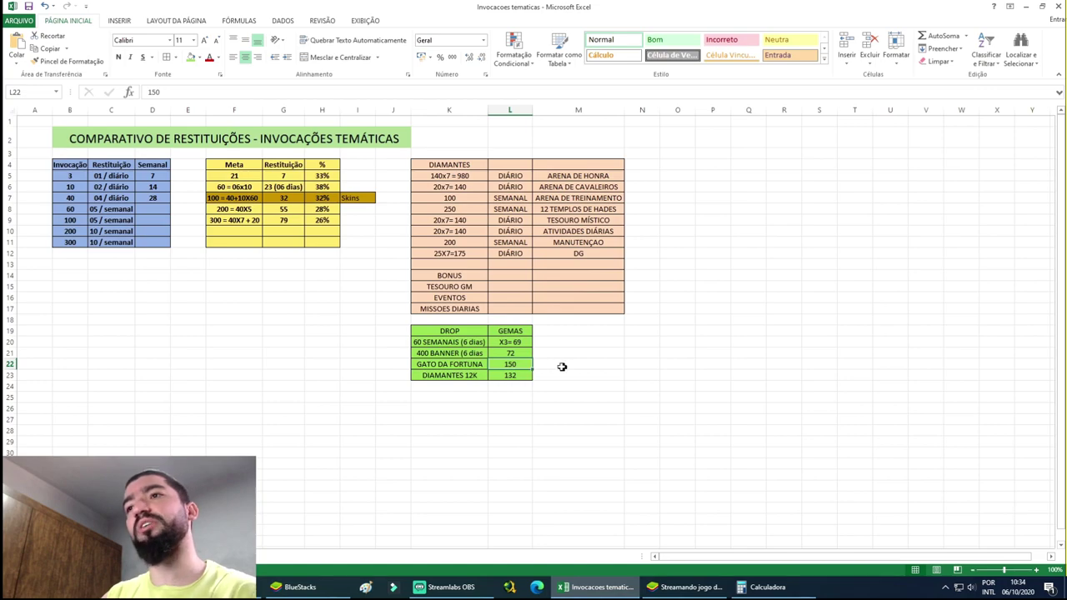
# - Check the DIAMANTES 12K row against the list of diamond sources in the DIAMANTES table
pyautogui.click(475, 376)
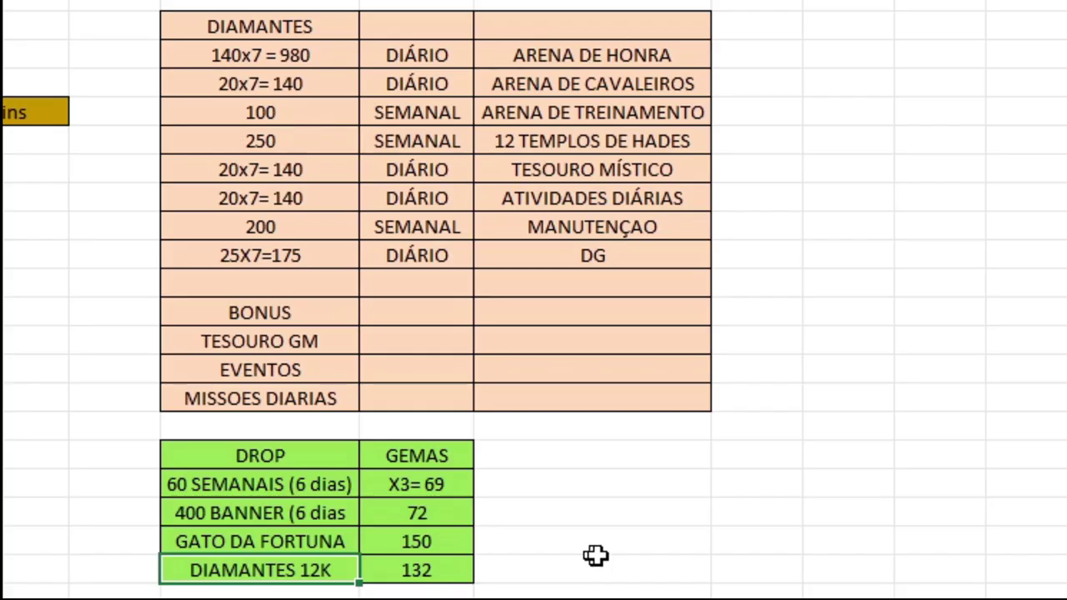
pyautogui.moveTo(458, 167); pyautogui.dragTo(459, 242)
pyautogui.moveTo(286, 223); pyautogui.dragTo(283, 342)
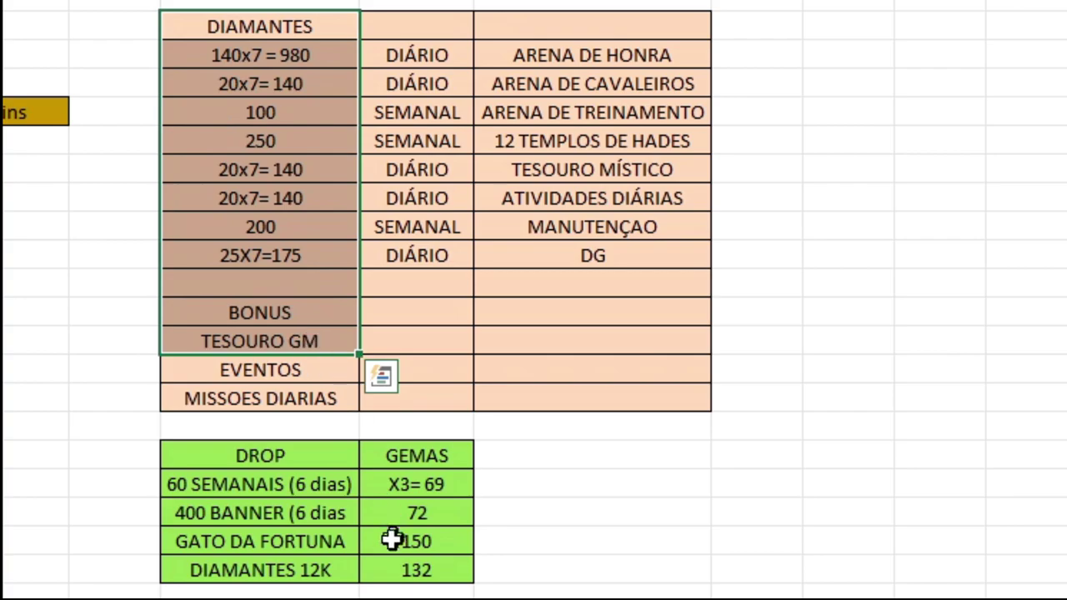
pyautogui.click(550, 344)
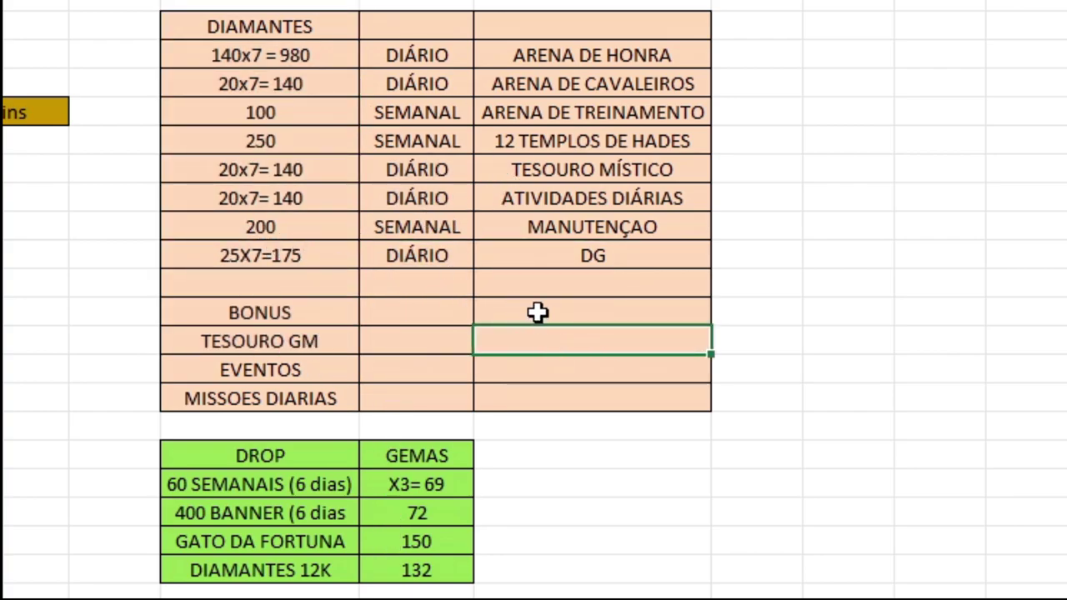
# - Check the diamond entry for ARENA DE HONRA and bring up the BlueStacks game stream window
pyautogui.click(306, 60)
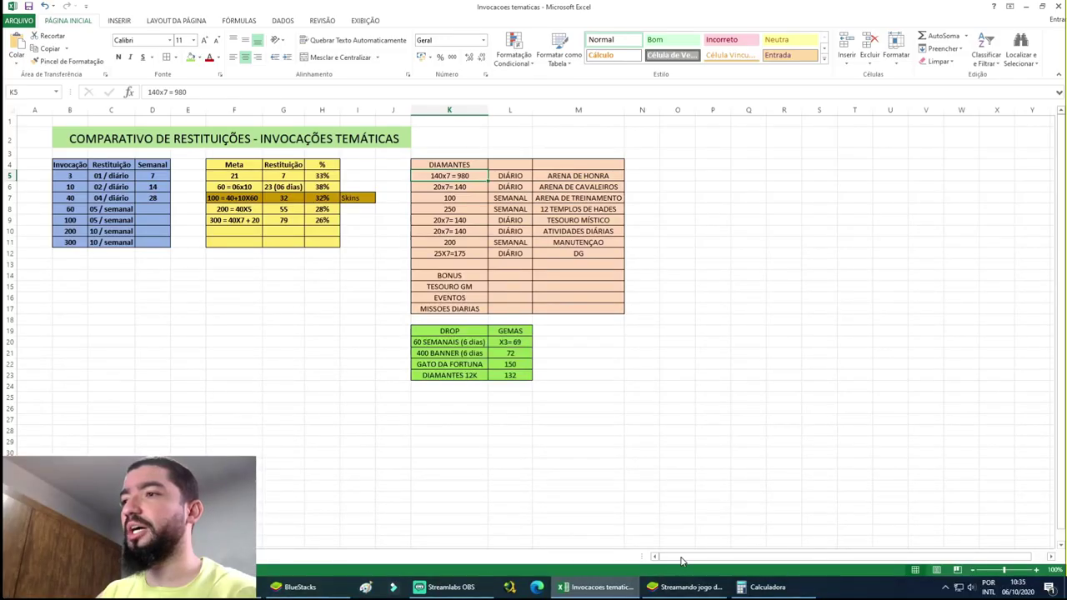
pyautogui.click(684, 587)
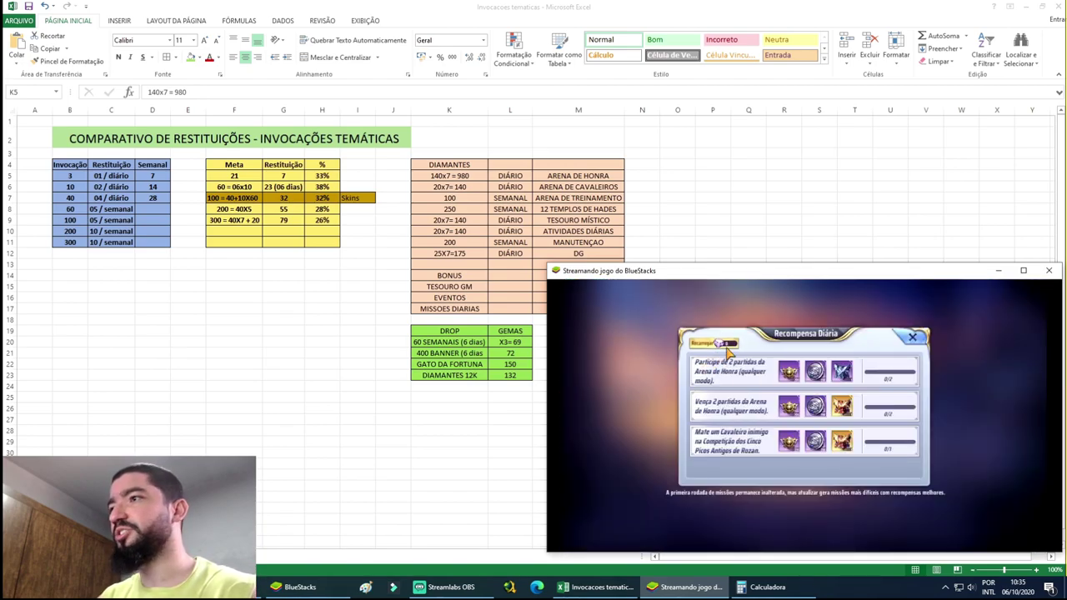
# - Refresh the Recompensa Diária missions, check the rewards of the new missions, and close the list
pyautogui.click(728, 350)
pyautogui.click(872, 454)
pyautogui.click(845, 449)
pyautogui.click(849, 455)
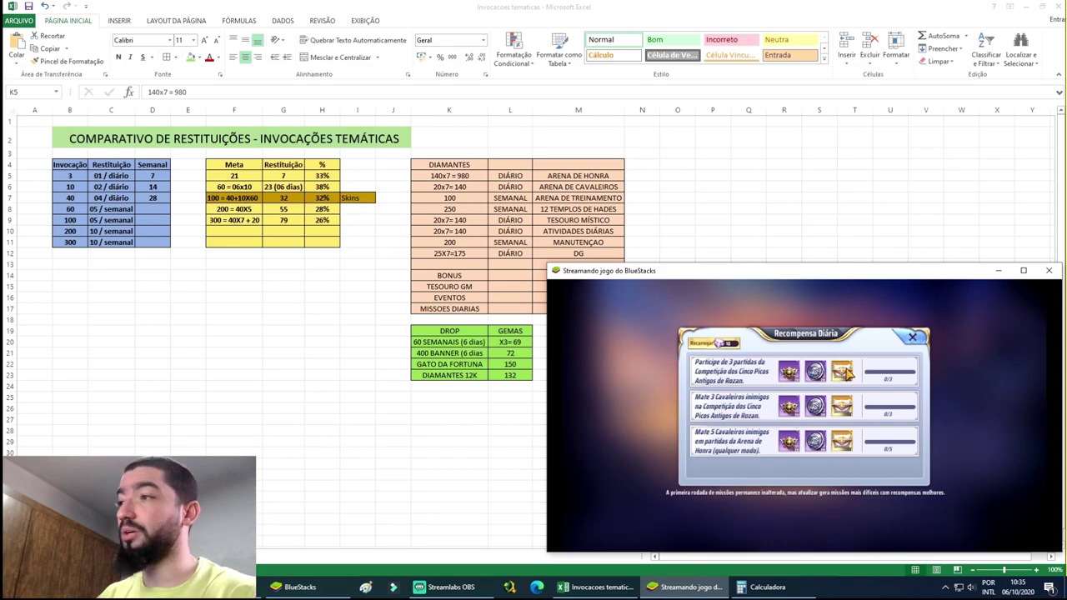
pyautogui.click(843, 441)
pyautogui.click(875, 455)
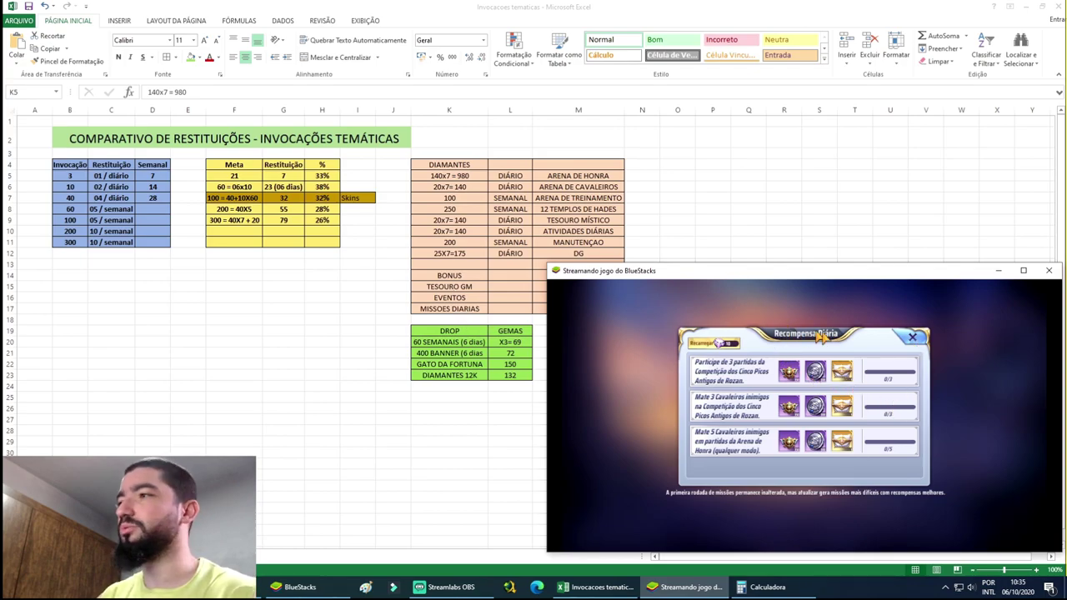
pyautogui.click(910, 340)
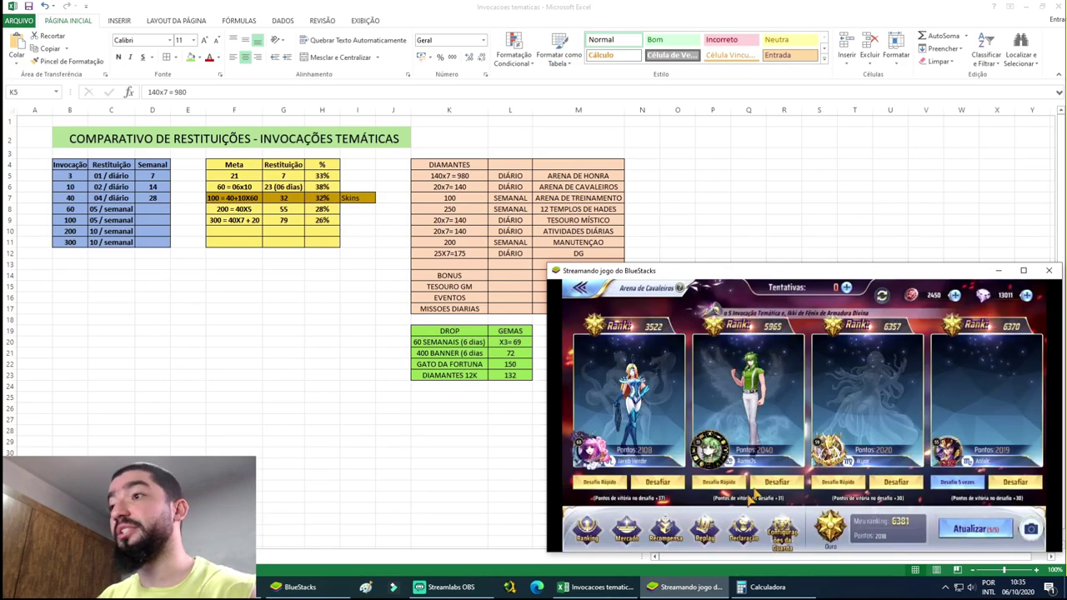
# - Look through the Arena de Cavaleiros victory rewards, view the Diamantes item details, and leave the reward list
pyautogui.click(665, 529)
pyautogui.scroll(-5, 833, 458)
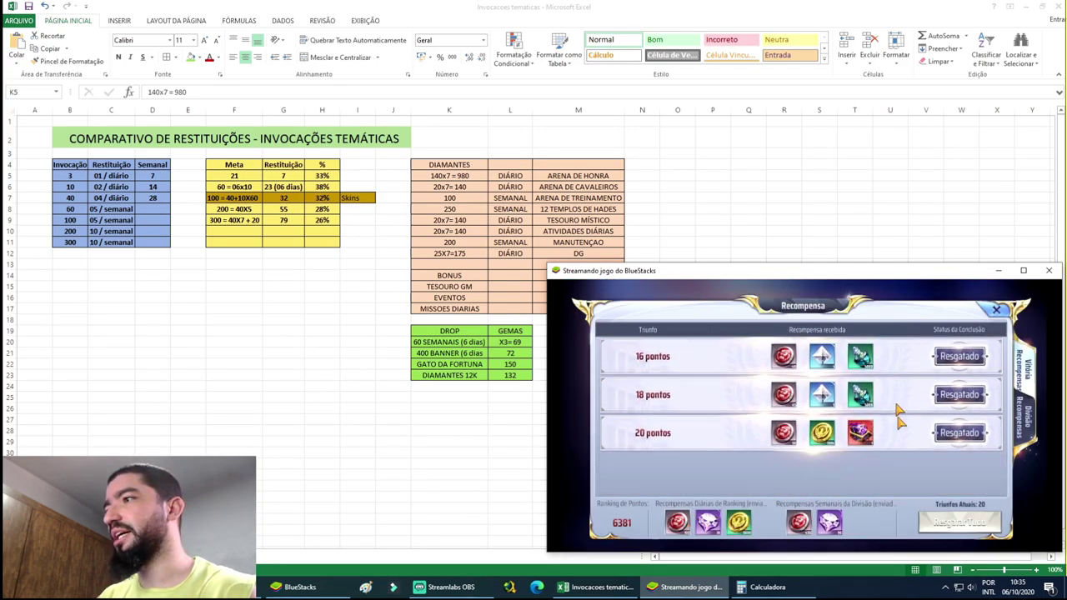
pyautogui.scroll(5, 881, 430)
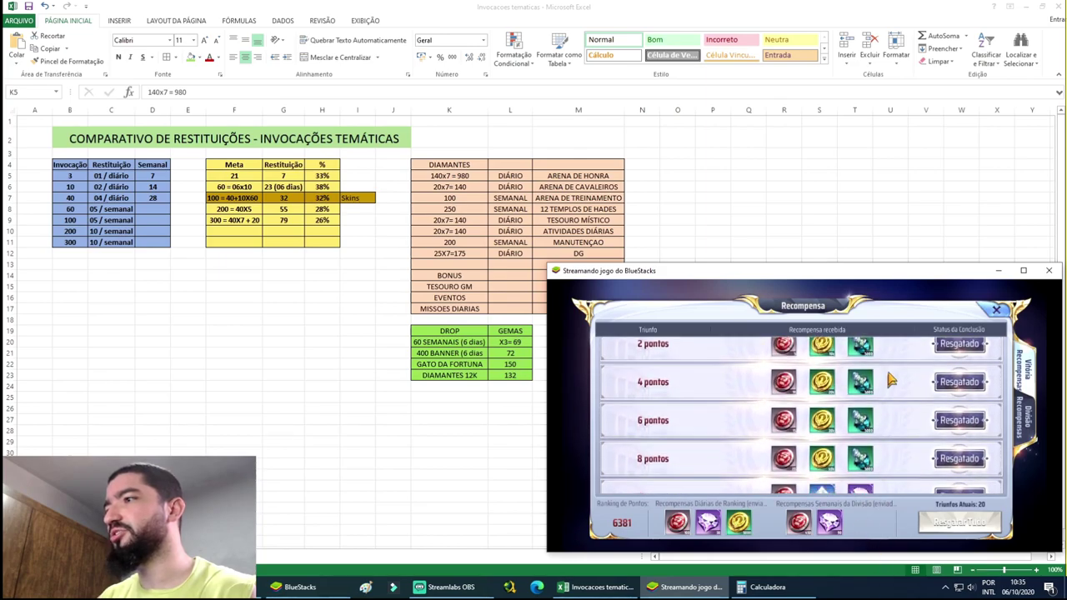
pyautogui.click(861, 456)
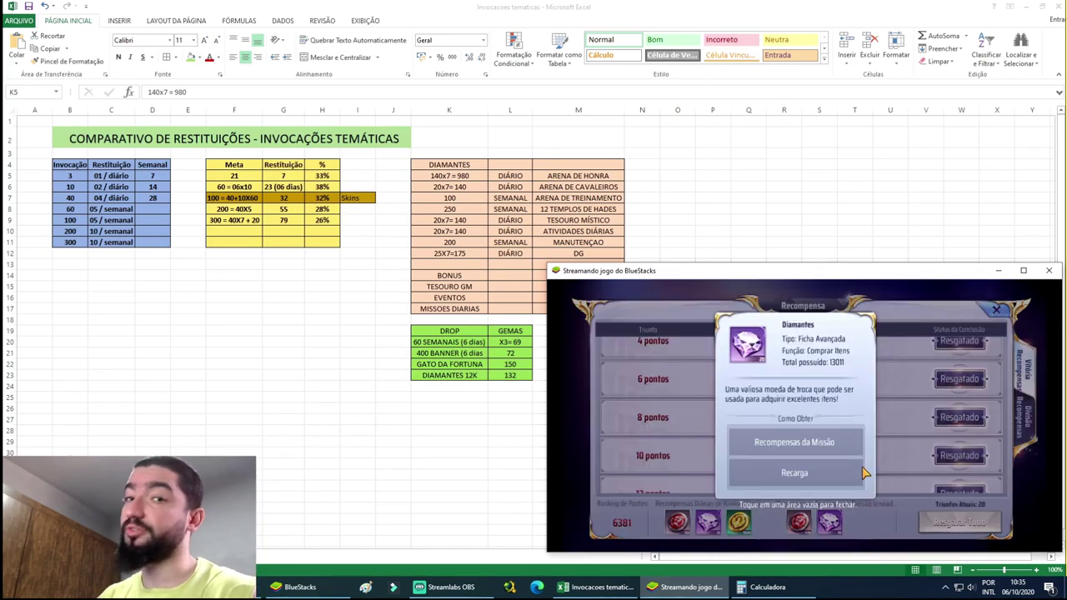
pyautogui.click(924, 463)
pyautogui.press('Escape')
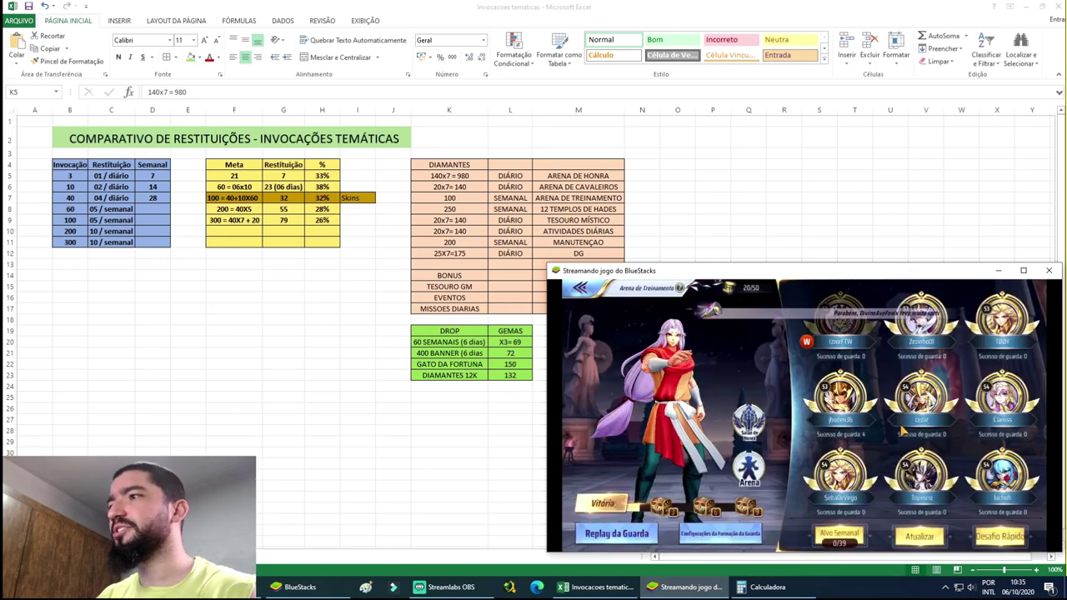
# - Look through the Alvo Semanal objectives and rewards of the Arena de Treinamento and close the list
pyautogui.click(839, 536)
pyautogui.scroll(-5, 913, 393)
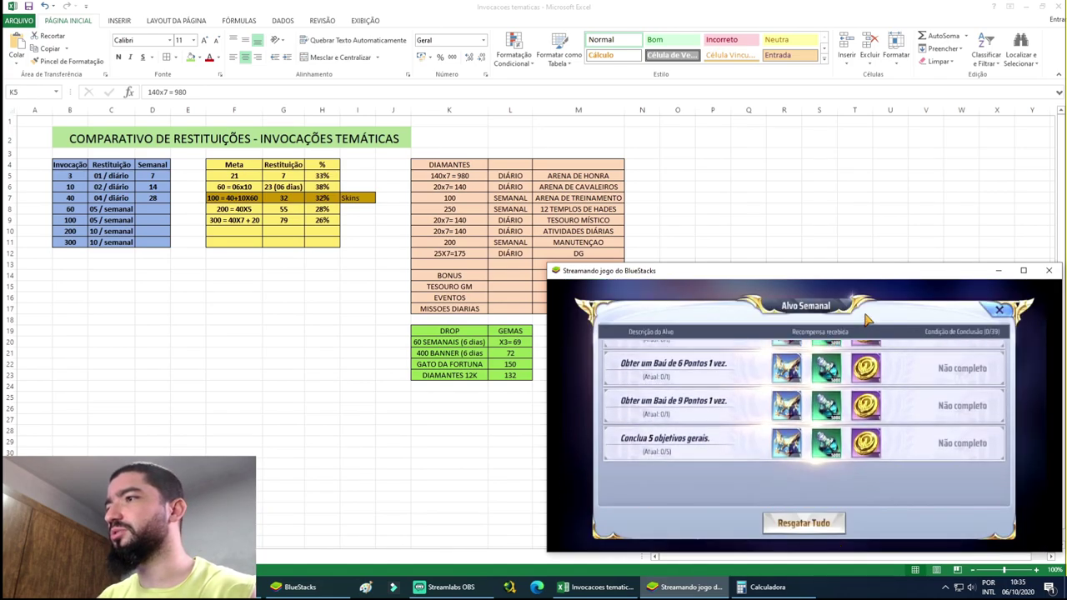
pyautogui.scroll(3, 912, 393)
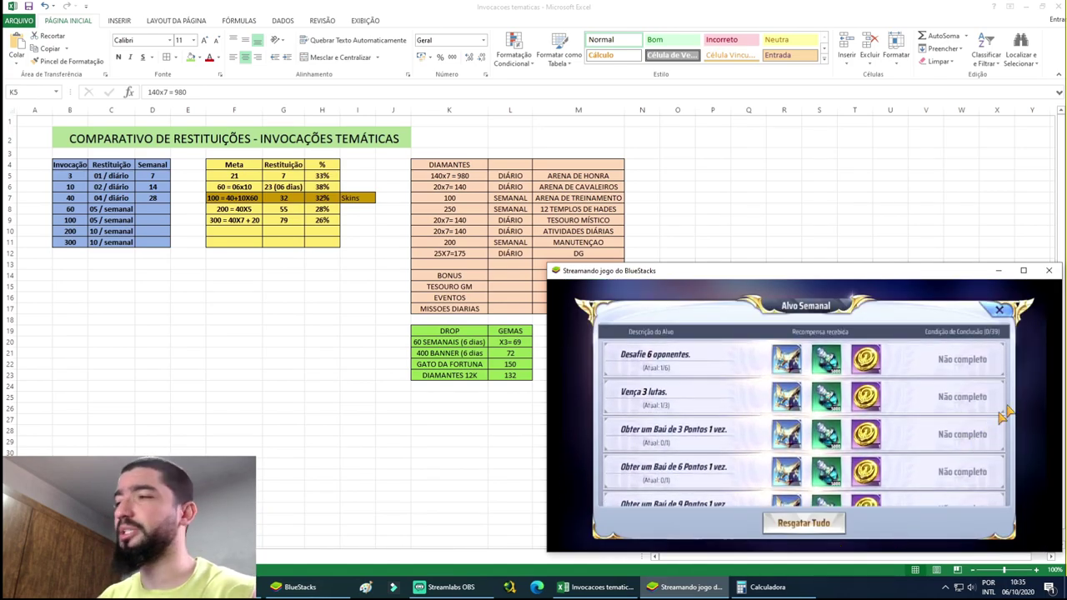
pyautogui.click(999, 309)
pyautogui.press('Escape')
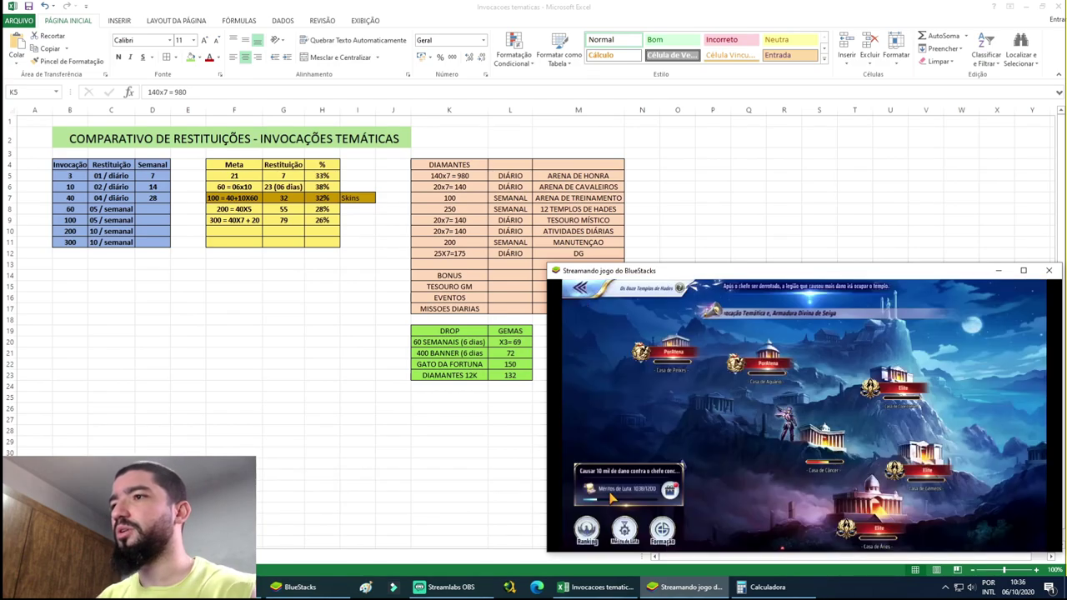
# - View the Difícil rewards of Os Doze Templos de Hades and read the details of the diamond package for 1700 merits
pyautogui.click(669, 490)
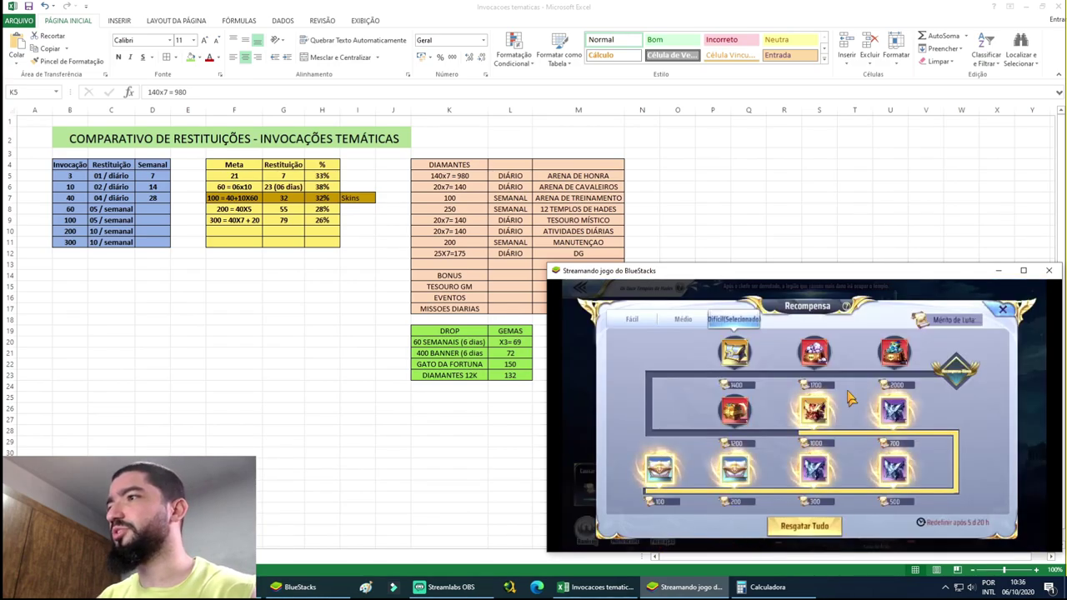
pyautogui.click(814, 351)
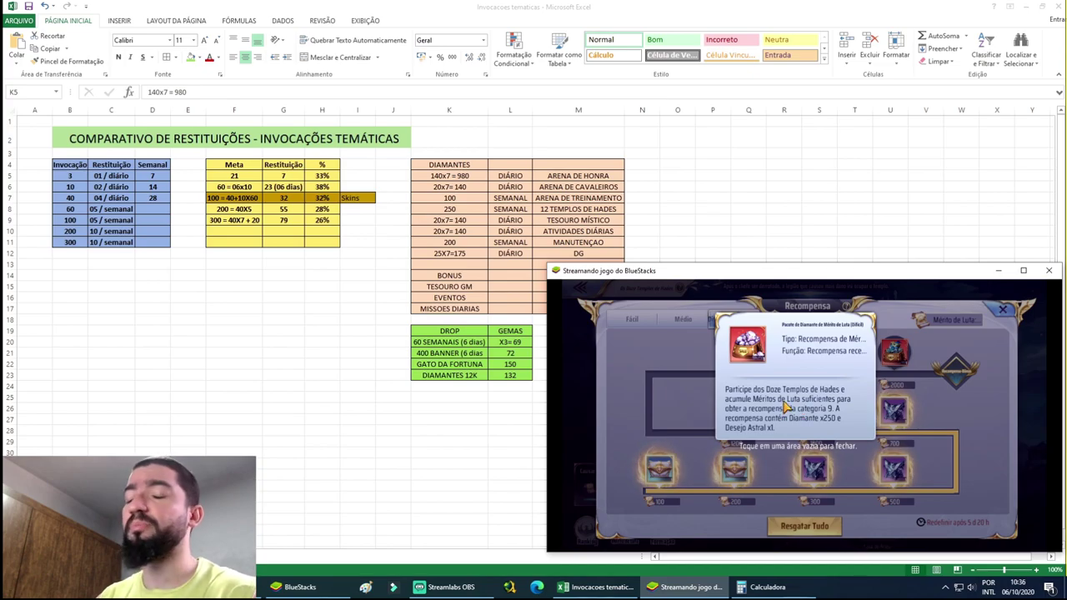
pyautogui.click(730, 455)
pyautogui.press('Escape')
pyautogui.moveTo(760, 451); pyautogui.dragTo(773, 424)
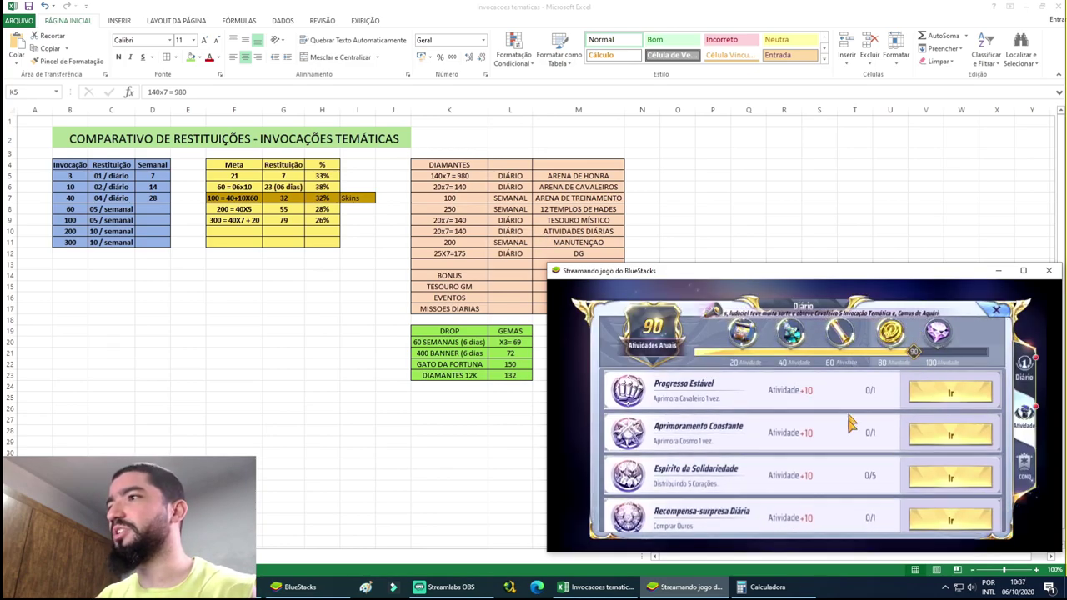
# - Close the daily activities list and check the in-game mailbox for the diamond compensation message
pyautogui.click(995, 311)
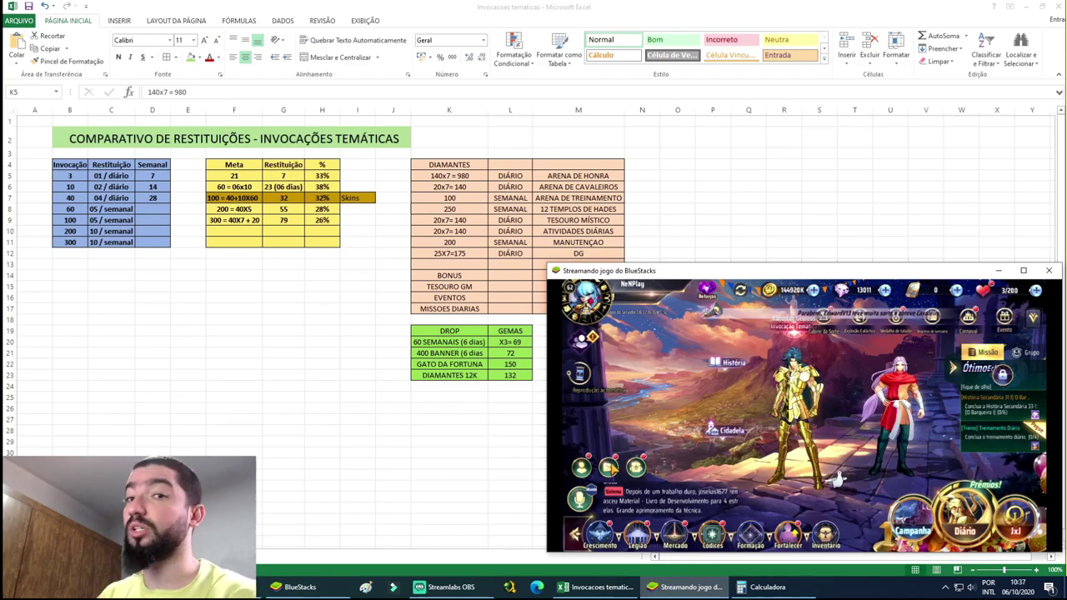
pyautogui.click(609, 467)
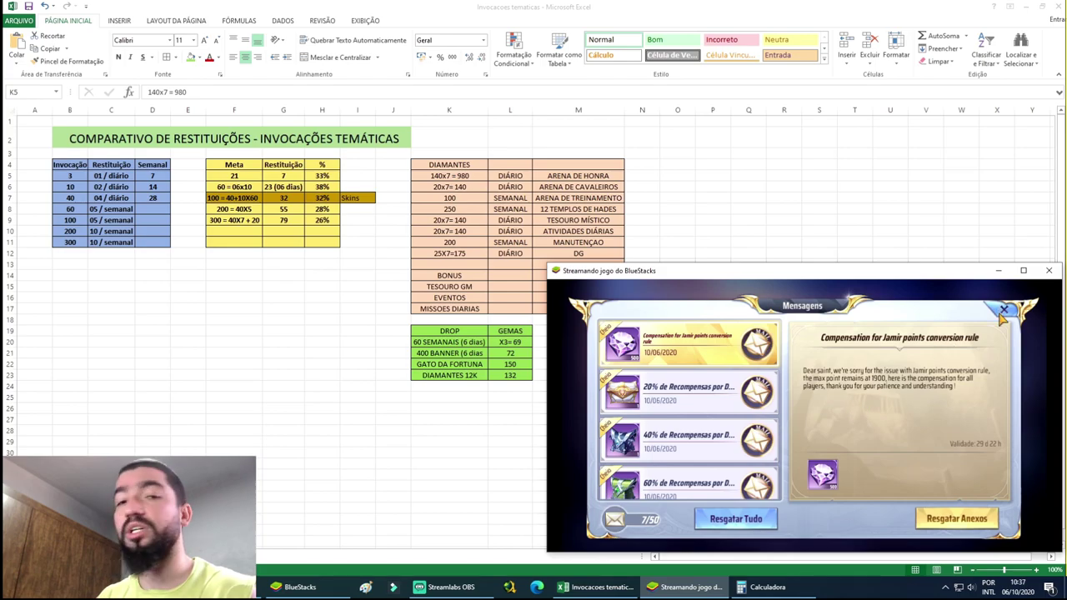
pyautogui.click(1003, 314)
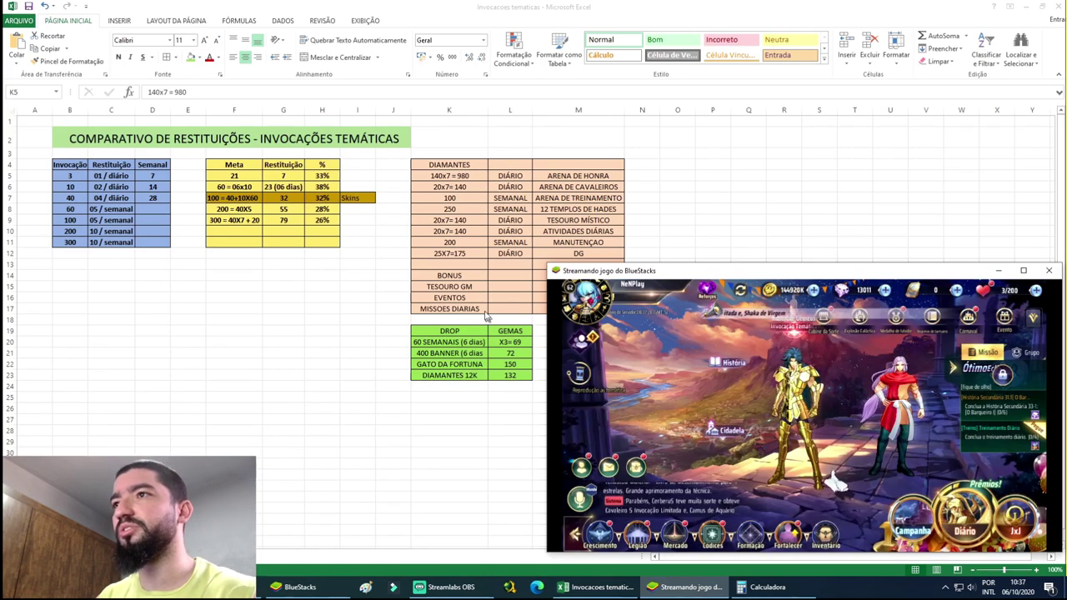
# - Return to the workbook and review the DG row and the weekly diamond amounts in K5:K13 of the DIAMANTES table
pyautogui.click(456, 261)
pyautogui.click(463, 254)
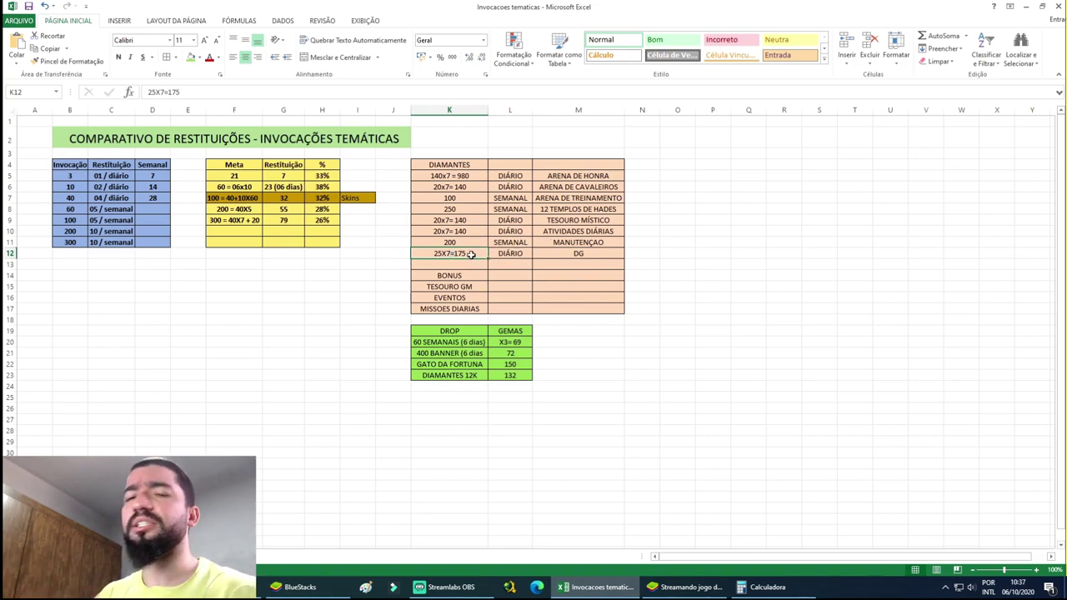
pyautogui.click(529, 255)
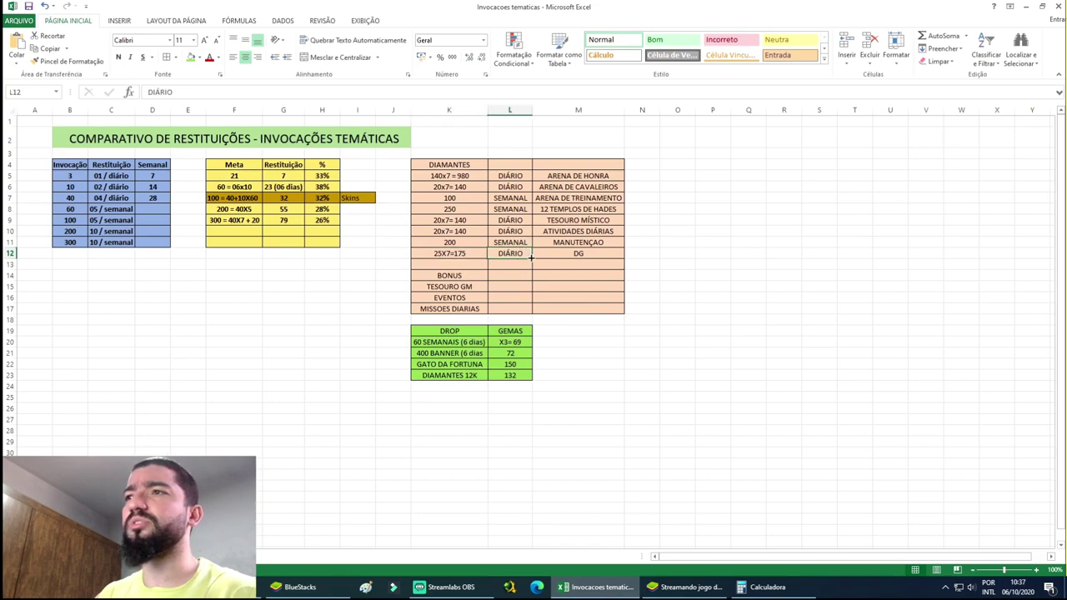
pyautogui.click(467, 256)
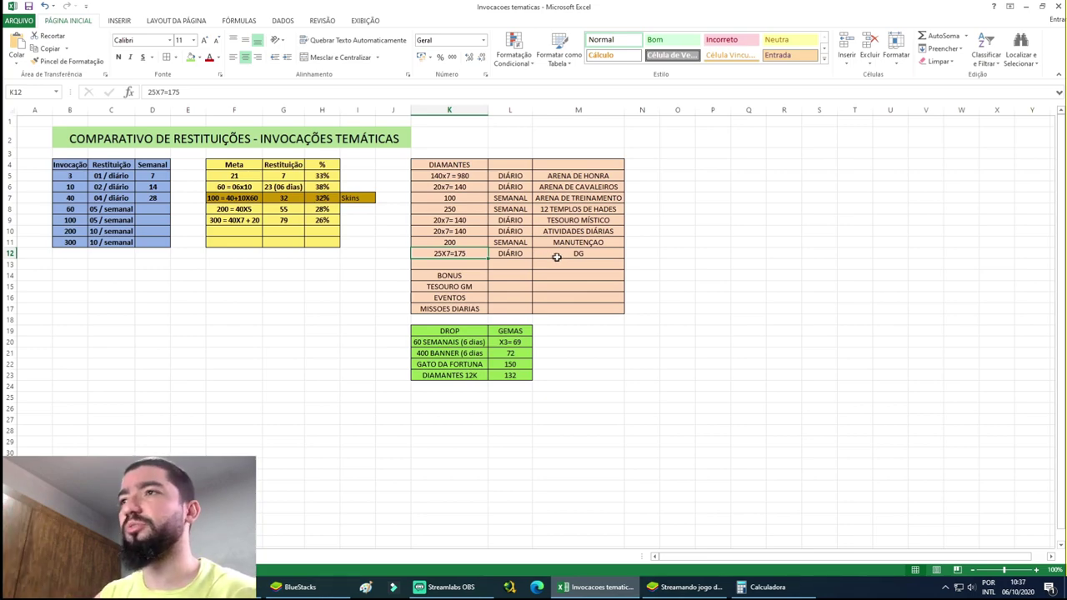
pyautogui.moveTo(450, 176); pyautogui.dragTo(466, 260)
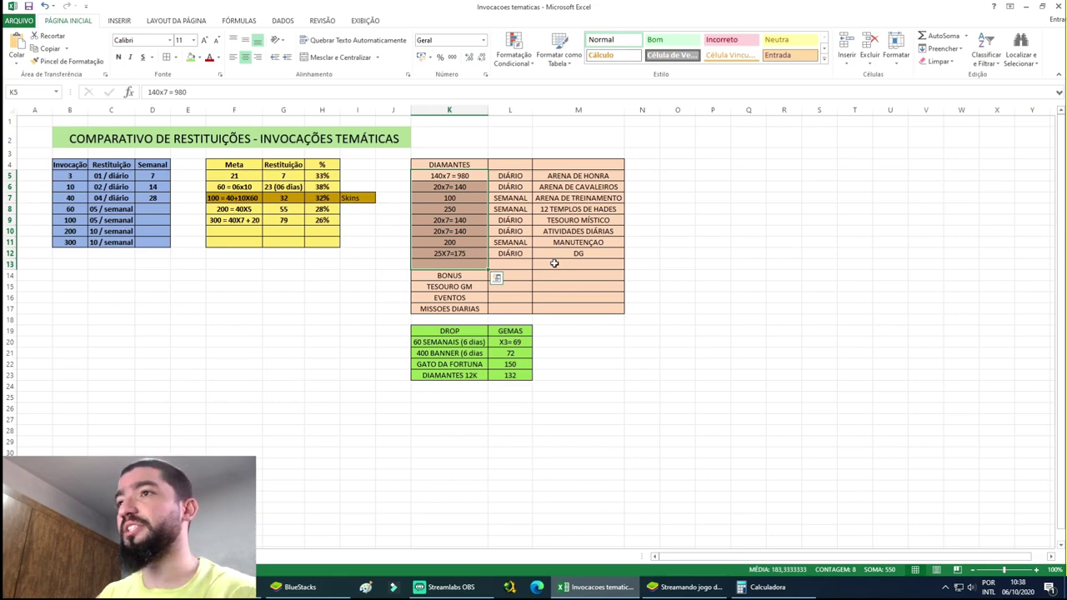
pyautogui.click(554, 264)
# - Review the BONUS, TESOURO GM, EVENTOS and MISSOES DIARIAS rows of the DIAMANTES table
pyautogui.click(468, 278)
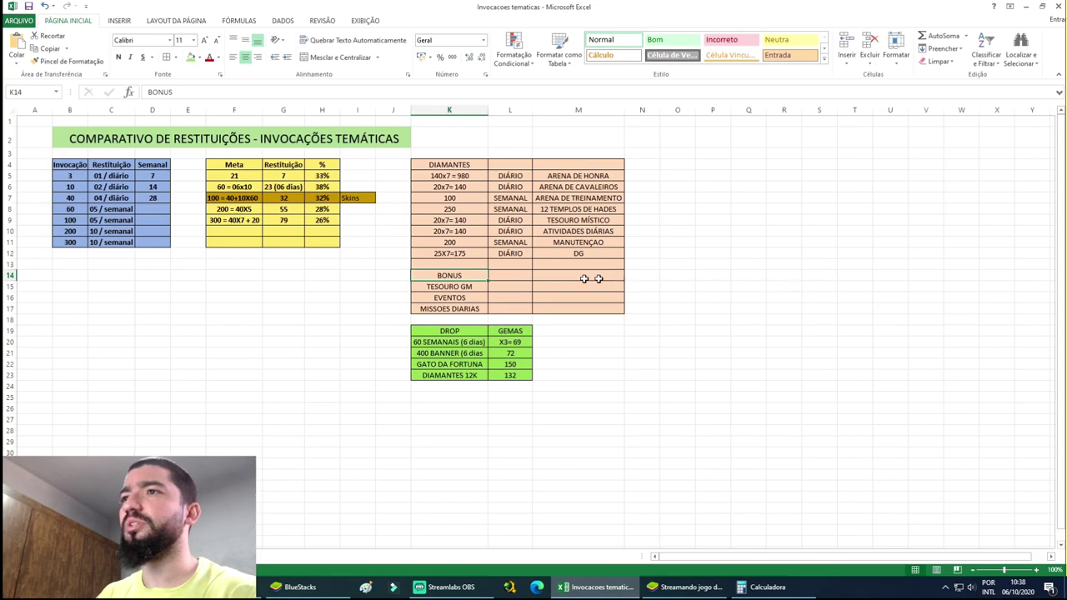
pyautogui.click(471, 284)
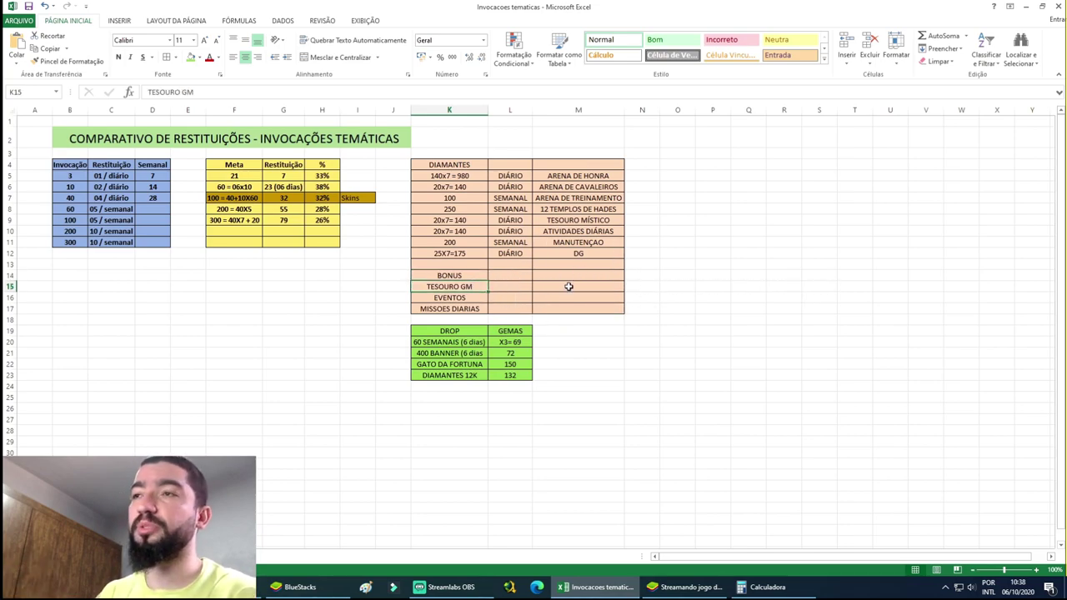
pyautogui.click(471, 298)
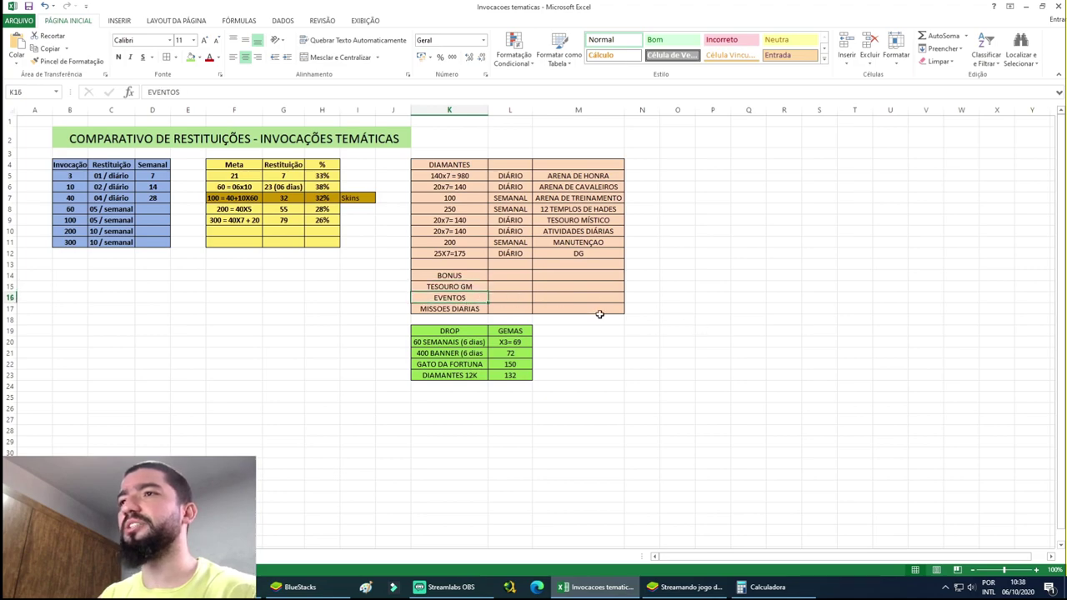
pyautogui.click(476, 309)
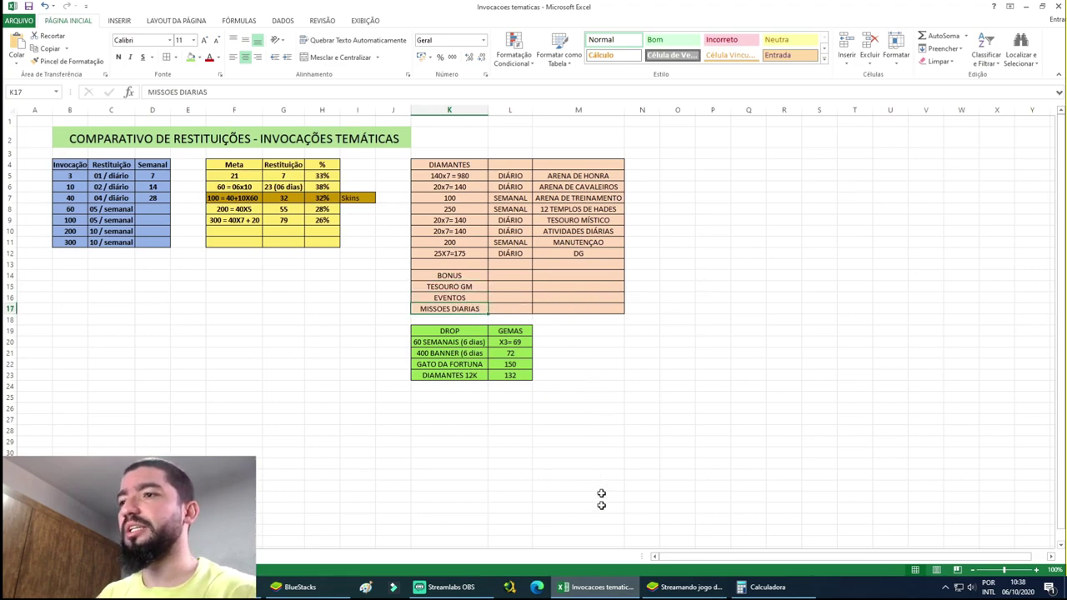
# - Switch to the BlueStacks game stream and claim the rewards of all four Treino diário missions
pyautogui.click(724, 588)
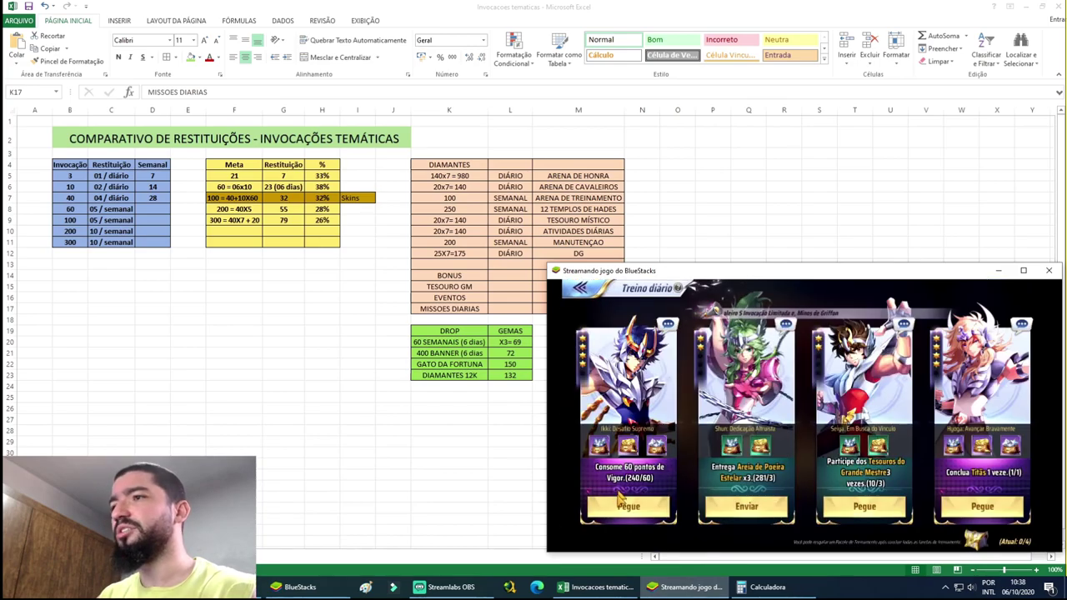
pyautogui.click(625, 505)
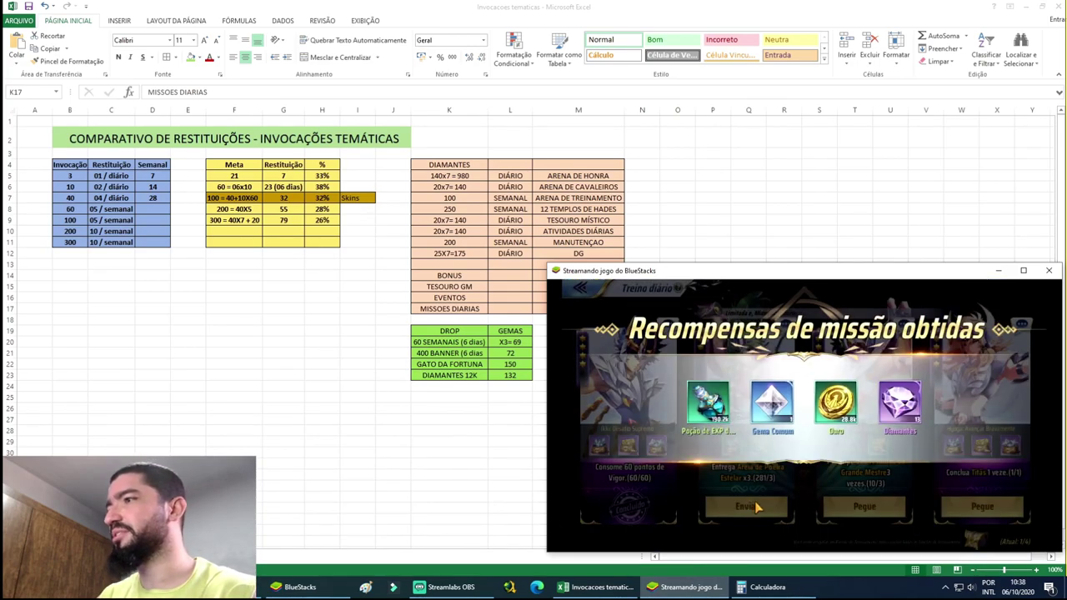
pyautogui.click(757, 507)
pyautogui.click(757, 506)
pyautogui.click(992, 519)
pyautogui.click(988, 516)
pyautogui.click(988, 516)
pyautogui.click(984, 512)
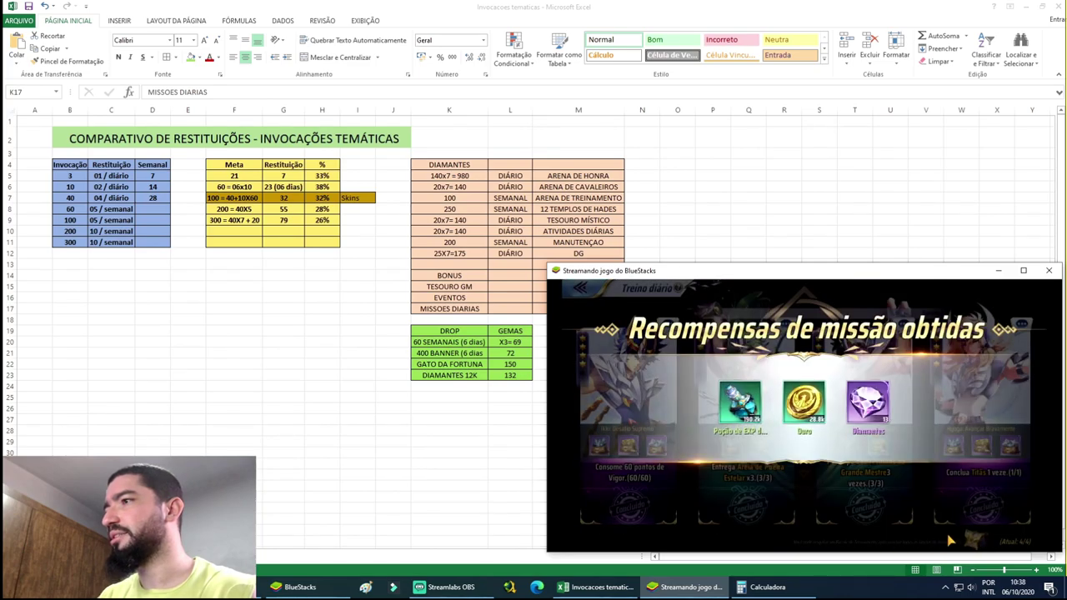
# - Claim the training package for completing all four Treino diário missions and return to the game's main screen
pyautogui.click(948, 542)
pyautogui.click(846, 527)
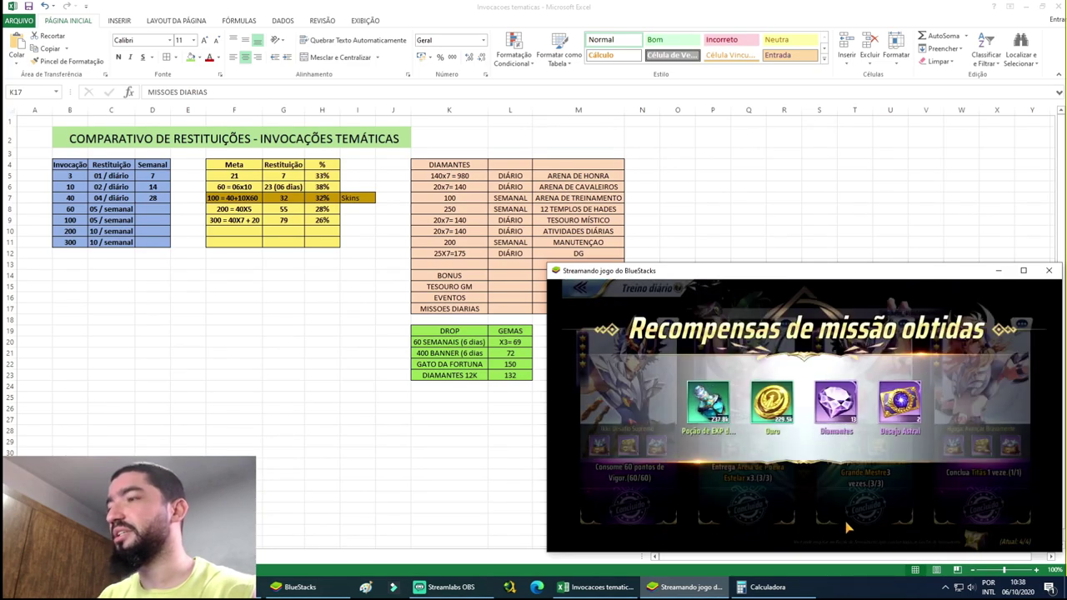
pyautogui.click(869, 518)
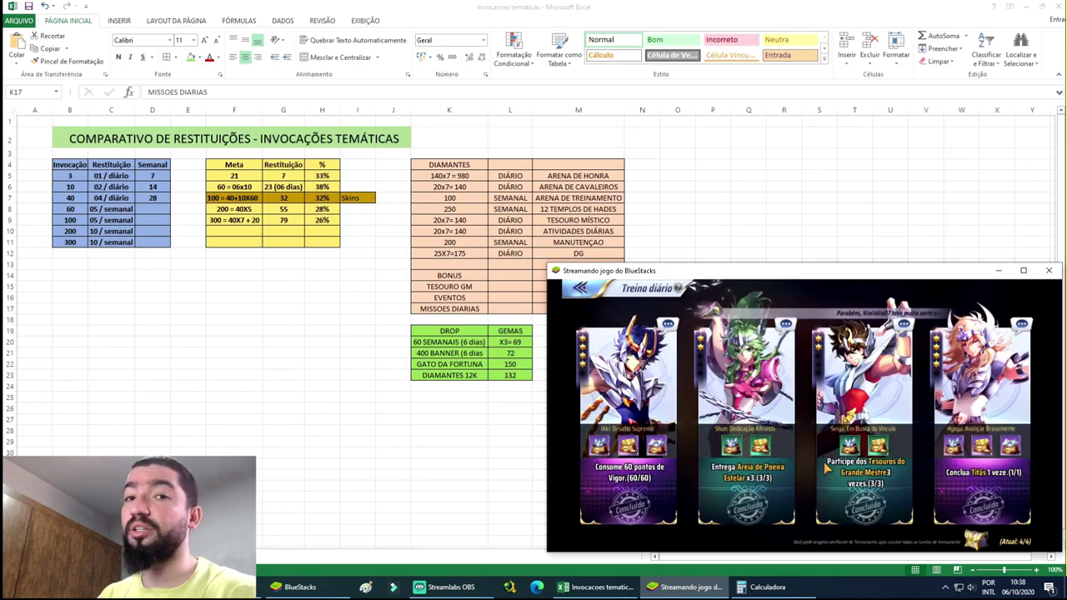
pyautogui.click(583, 289)
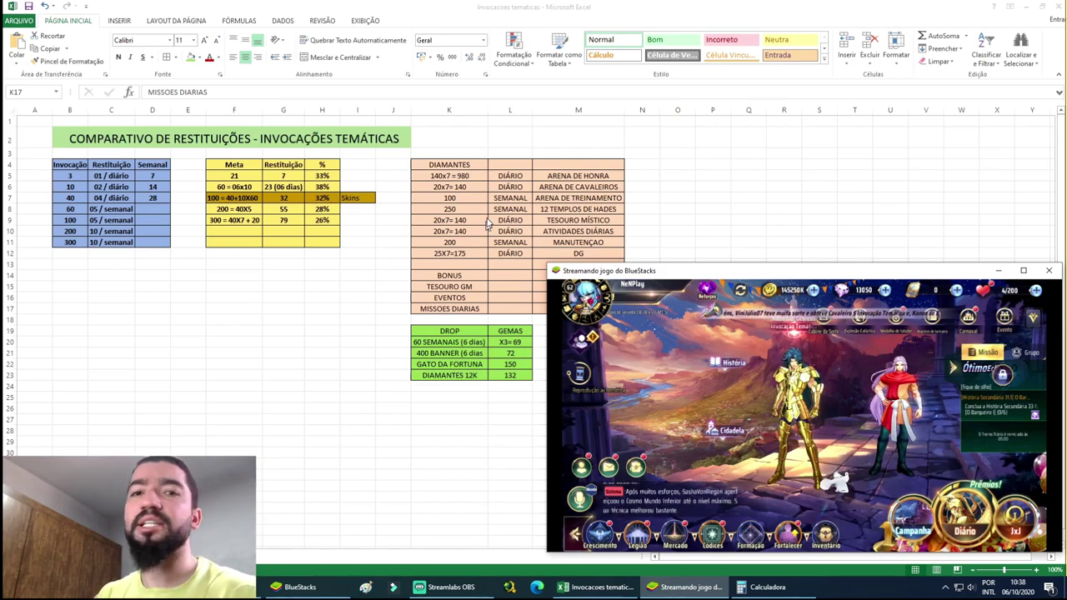
# - Check the DIAMANTES 12K gem amount in the workbook against the Pacote de Gema Avançada in the game's Mercado, and return to the workbook
pyautogui.hotkey('alt', 'Tab')
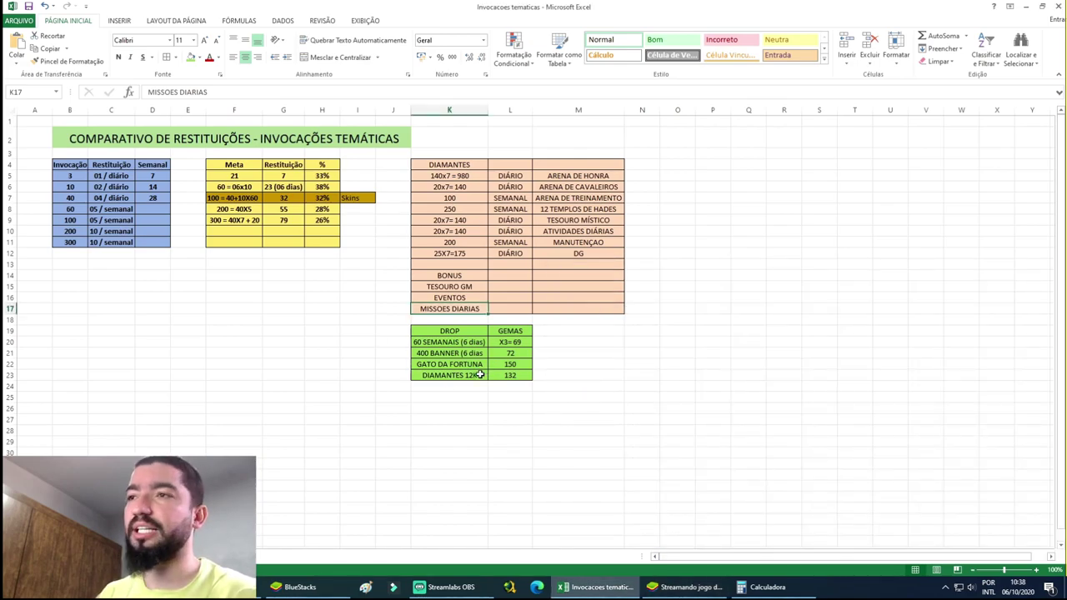
pyautogui.click(511, 375)
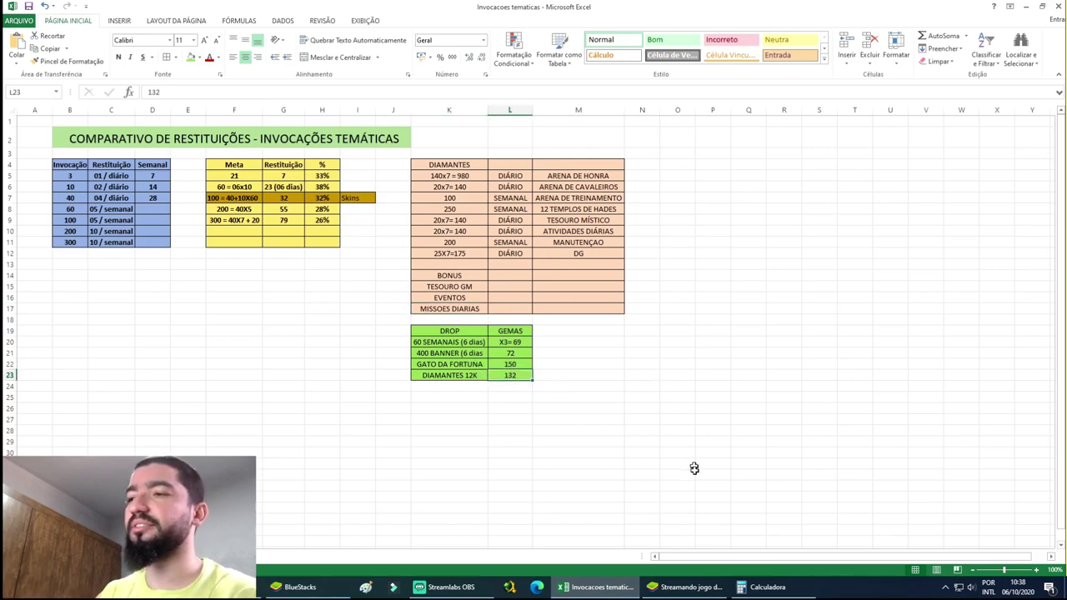
pyautogui.click(685, 587)
pyautogui.click(675, 533)
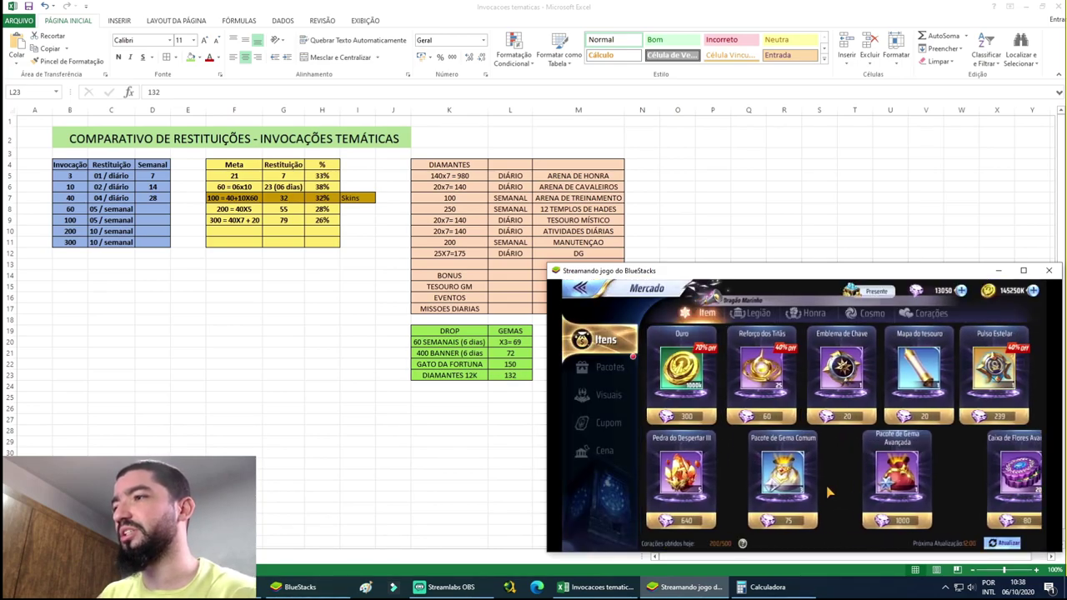
pyautogui.click(838, 479)
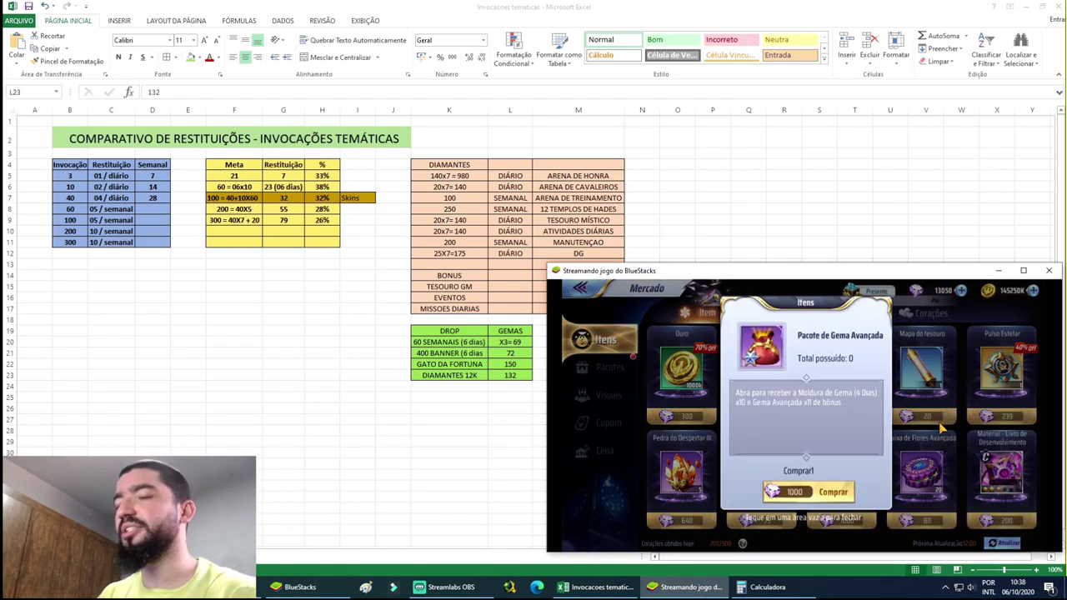
pyautogui.click(522, 372)
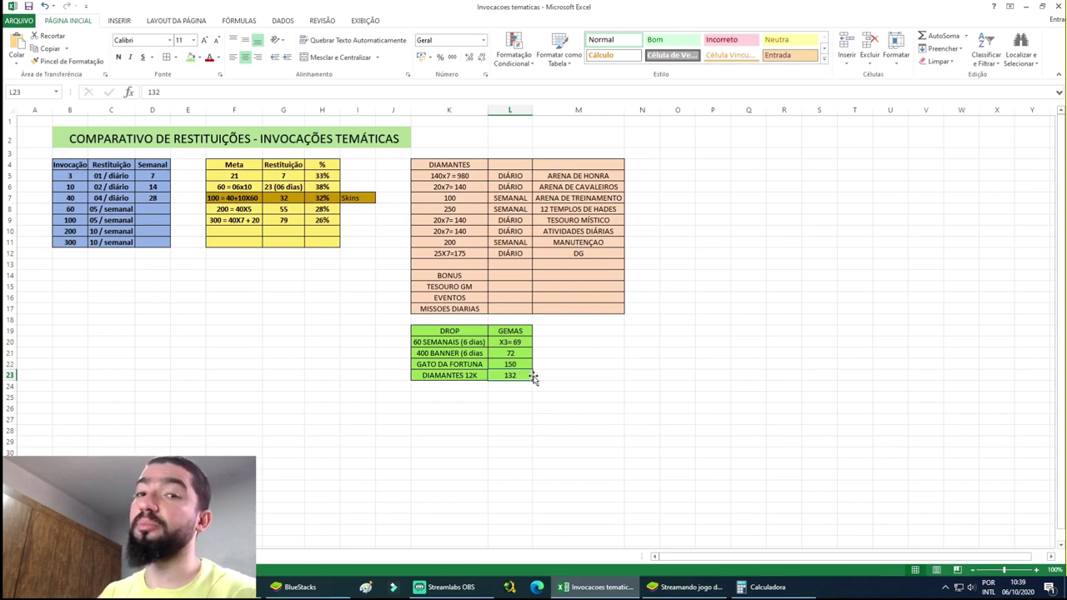
# - Review the gem amounts in the DROP table, from DIAMANTES 12K and GATO DA FORTUNA up to 400 BANNER and 60 SEMANAIS
pyautogui.moveTo(630, 418); pyautogui.dragTo(637, 408)
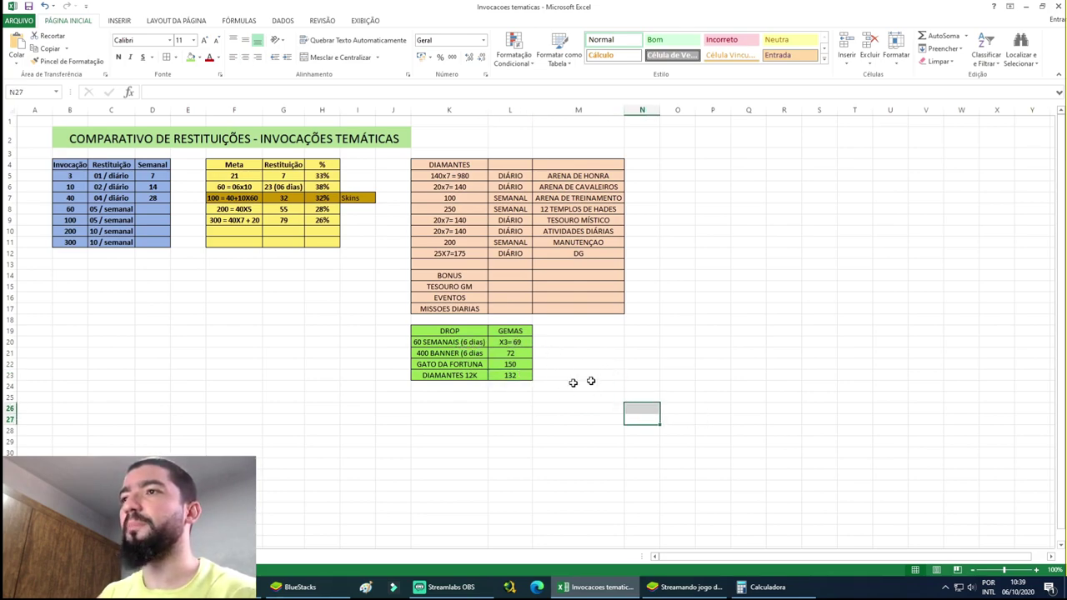
pyautogui.click(510, 377)
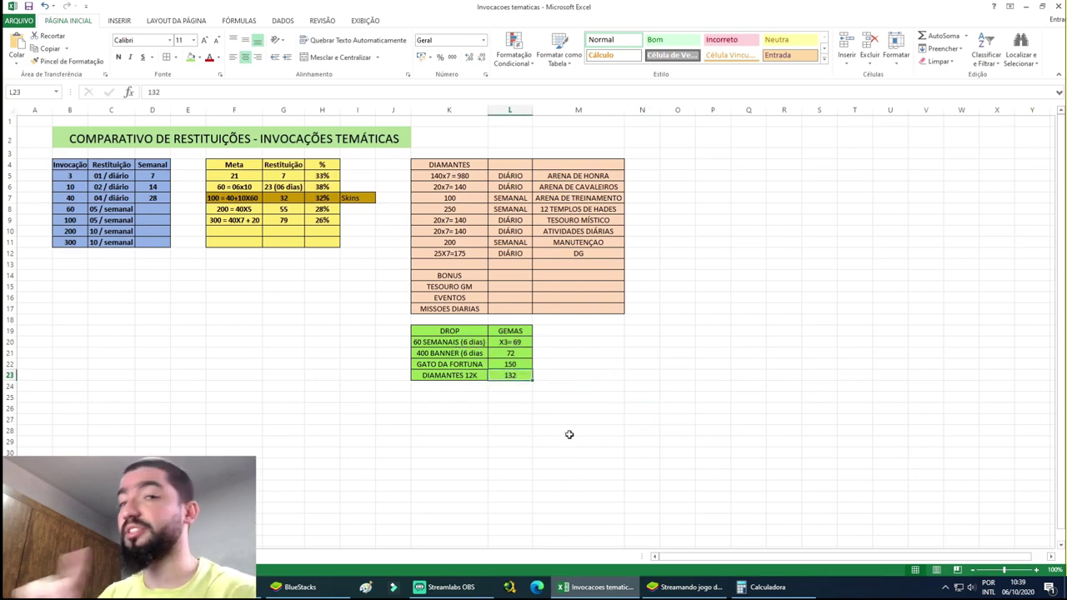
pyautogui.click(517, 364)
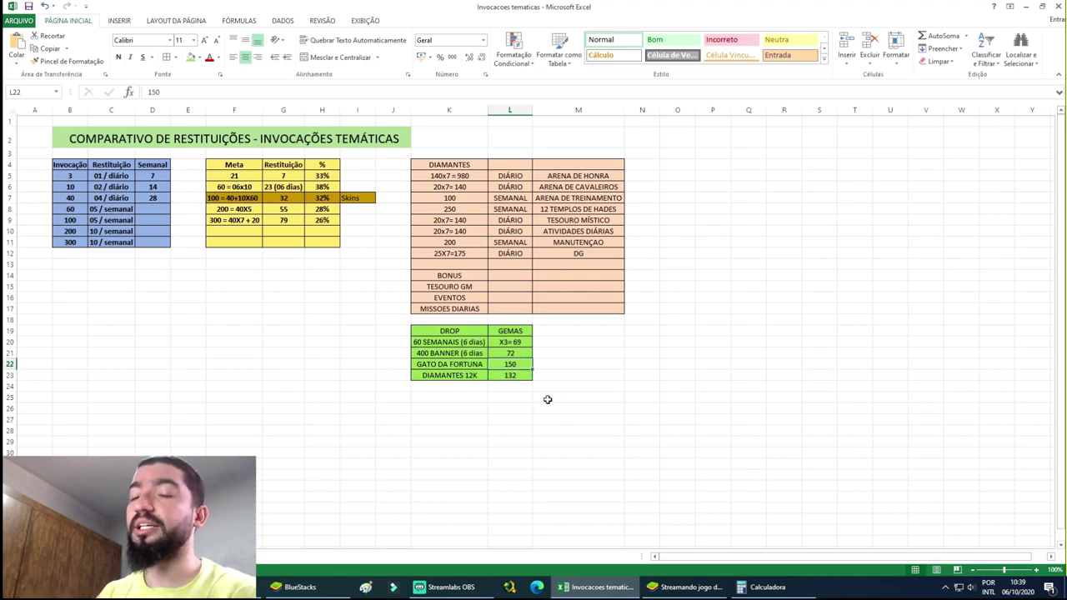
pyautogui.click(517, 354)
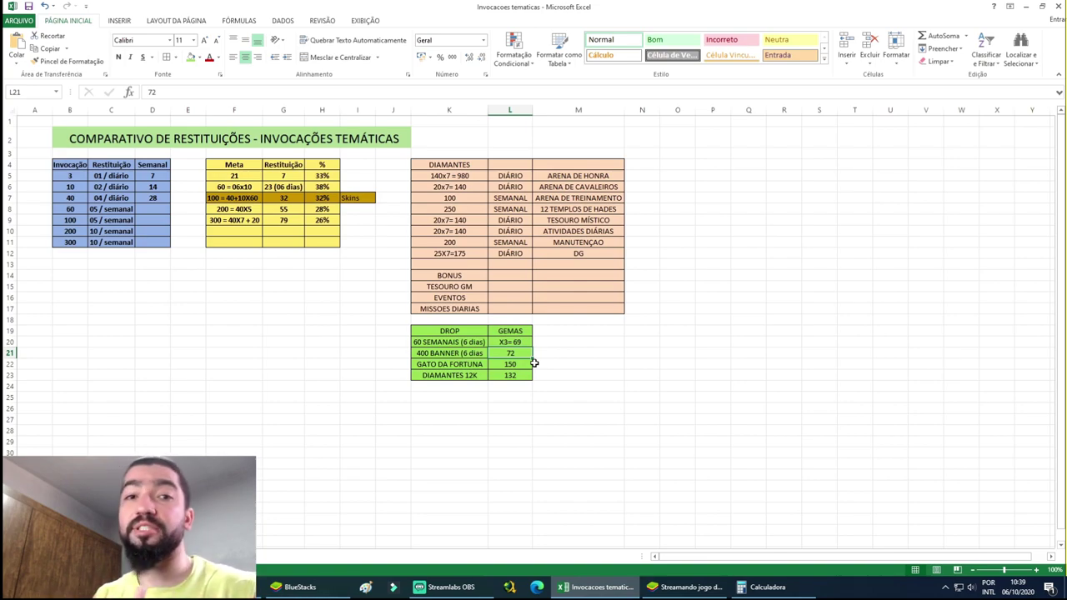
pyautogui.moveTo(450, 353); pyautogui.dragTo(502, 355)
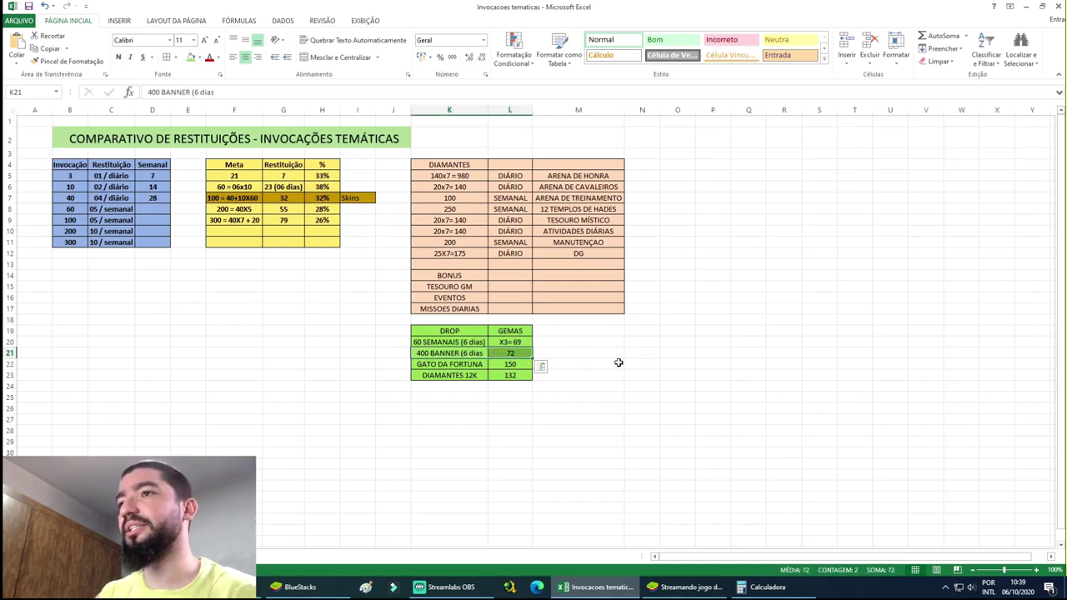
pyautogui.click(511, 343)
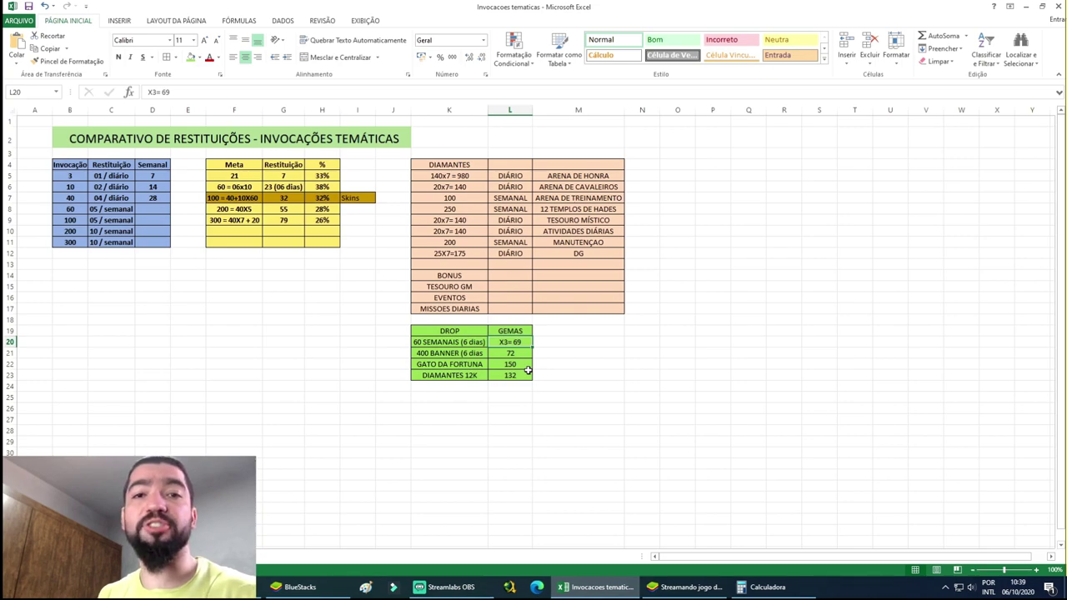
pyautogui.click(443, 342)
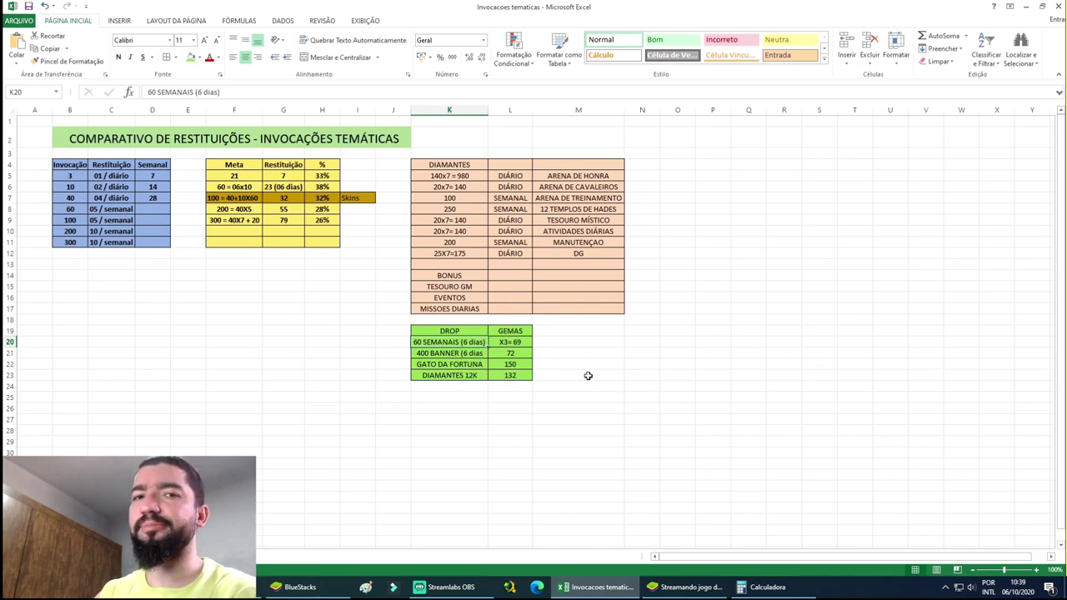
pyautogui.press('Right')
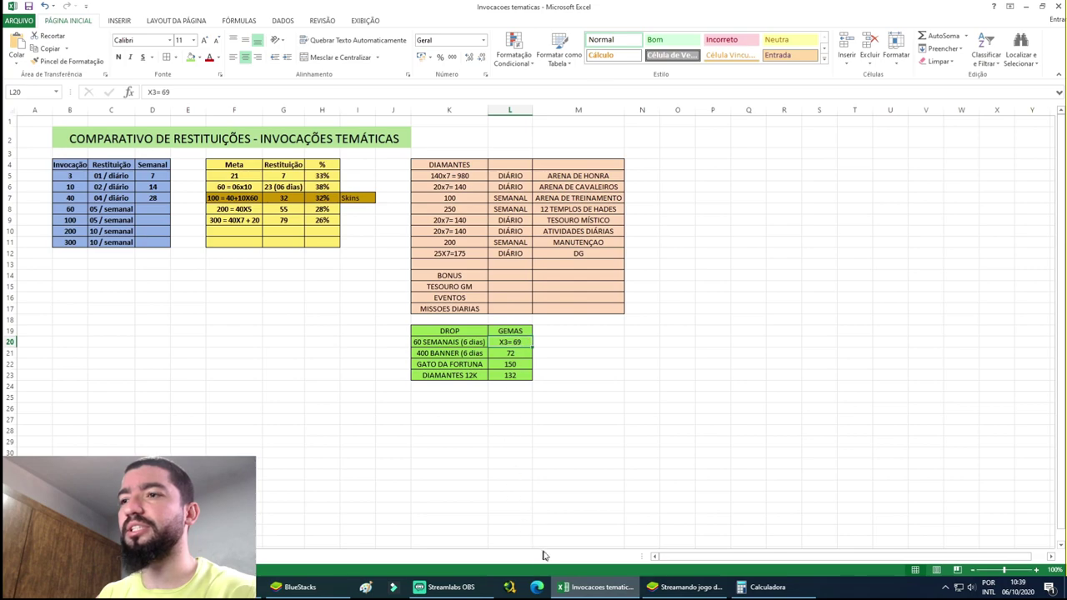
# - Switch to Calculadora and add up the table's gem amounts as 69 + 72 + 150 + 132
pyautogui.click(762, 587)
pyautogui.write('69 + 72 + 150 + 132')
pyautogui.press('Return')
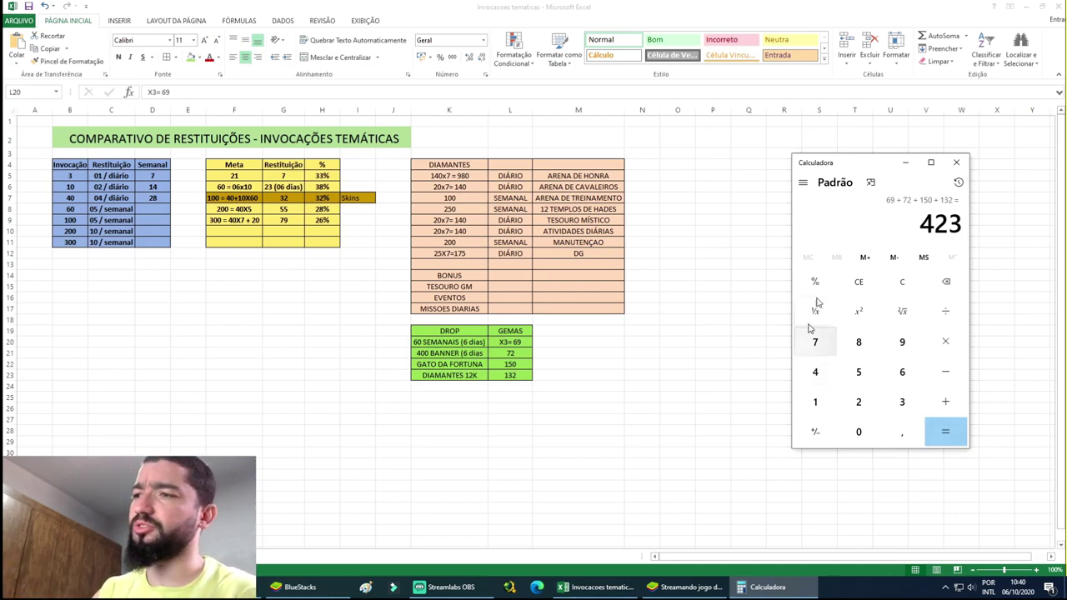
# - Switch to the BlueStacks game stream, leave the Mercado and inspect the Gema Avançada reward in the Registros do Santuário event
pyautogui.click(690, 587)
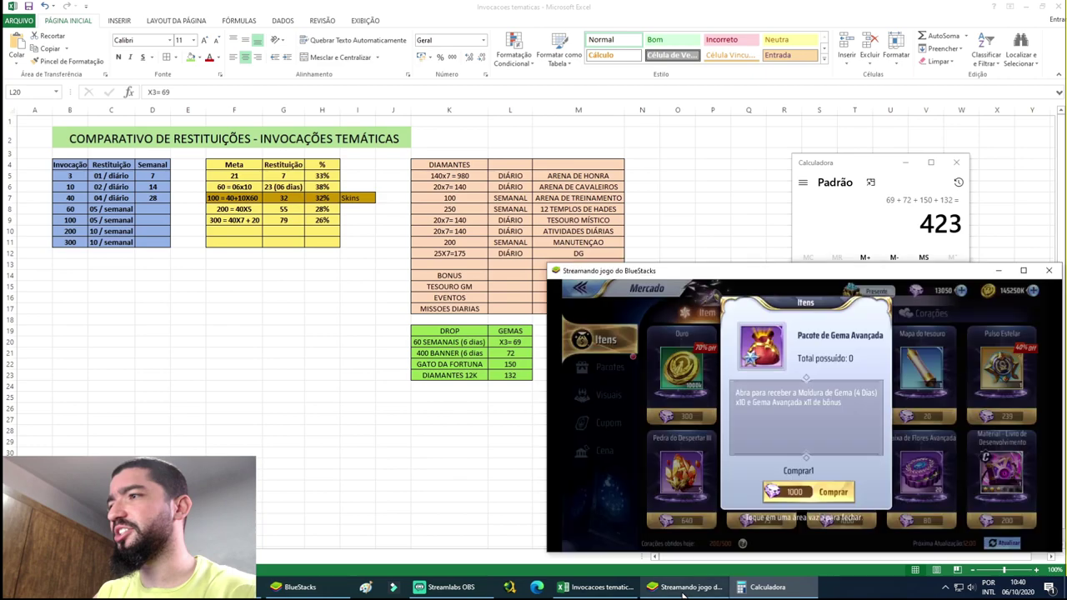
pyautogui.click(963, 428)
pyautogui.press('Escape')
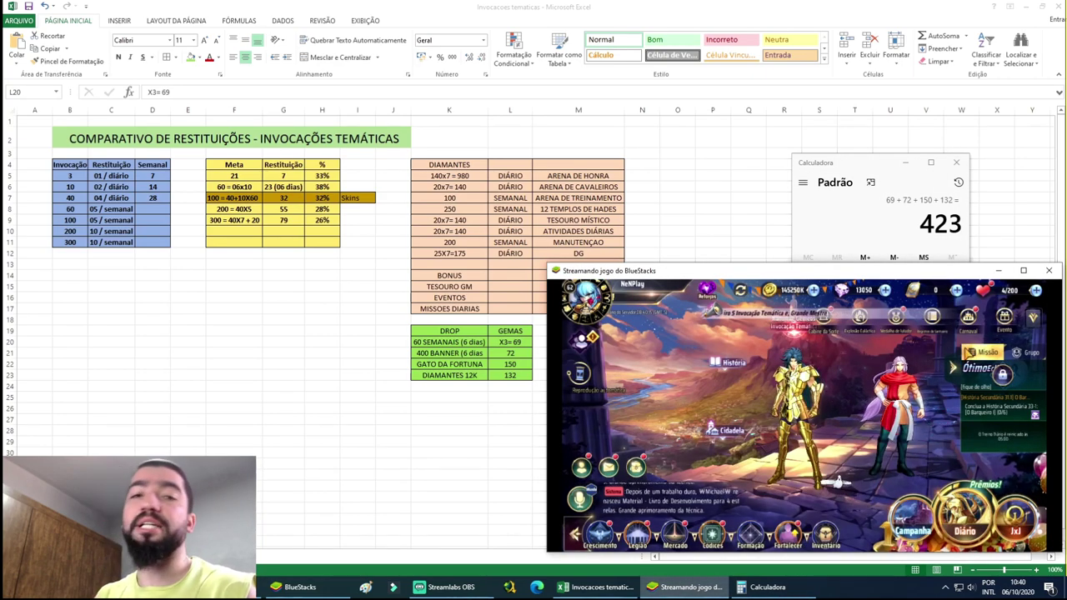
pyautogui.click(933, 323)
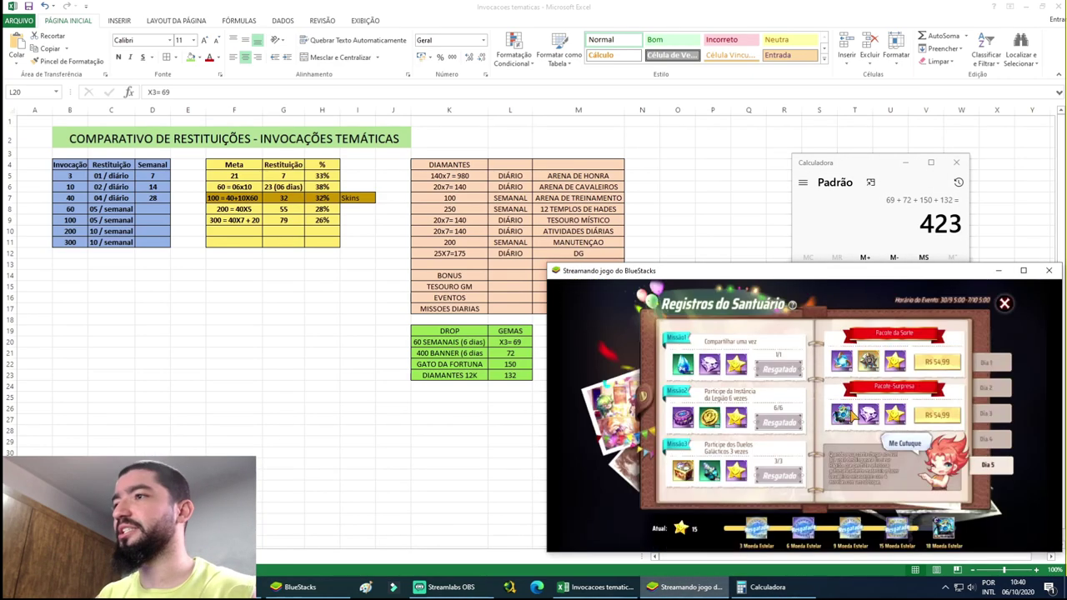
pyautogui.click(846, 540)
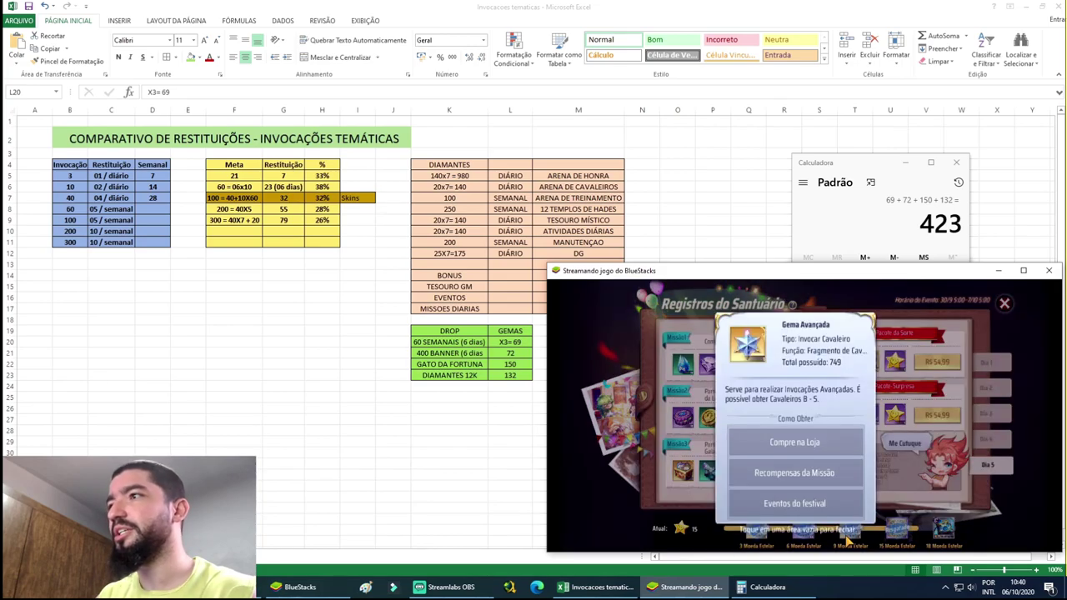
pyautogui.click(913, 504)
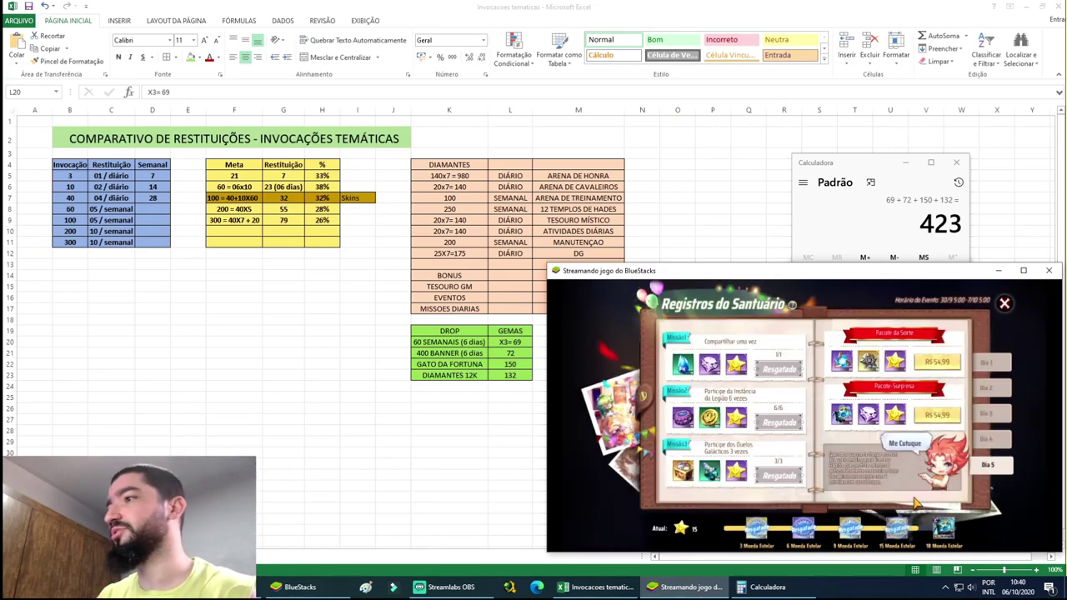
# - Inspect the Gema Avançada exchange in Separação de Cavaleiros and the Legião's Modos de Jogo, and return to the game's main screen
pyautogui.click(692, 400)
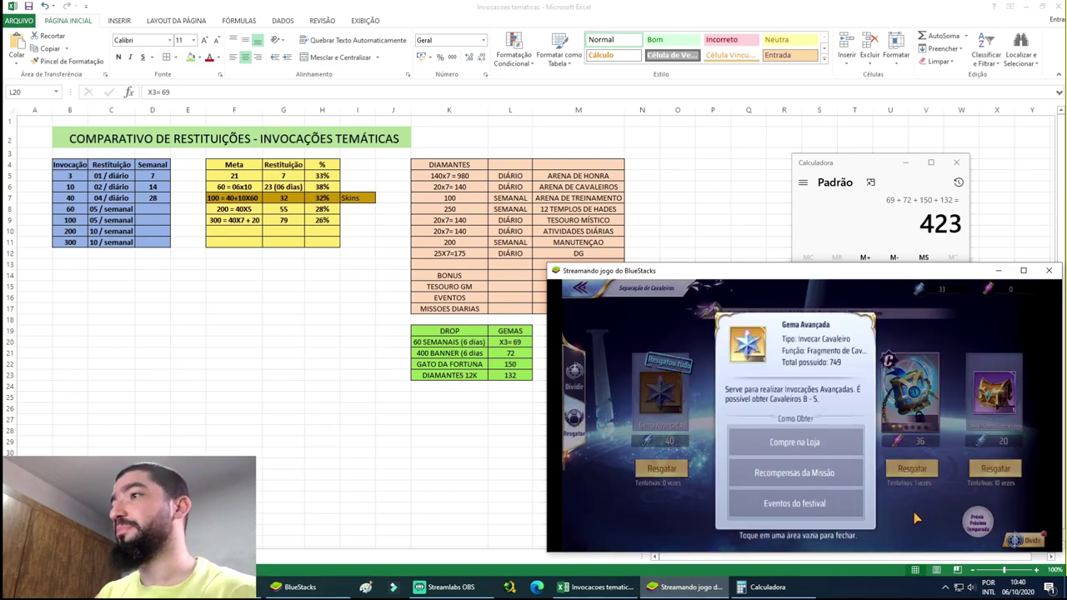
pyautogui.click(916, 519)
pyautogui.press('Escape')
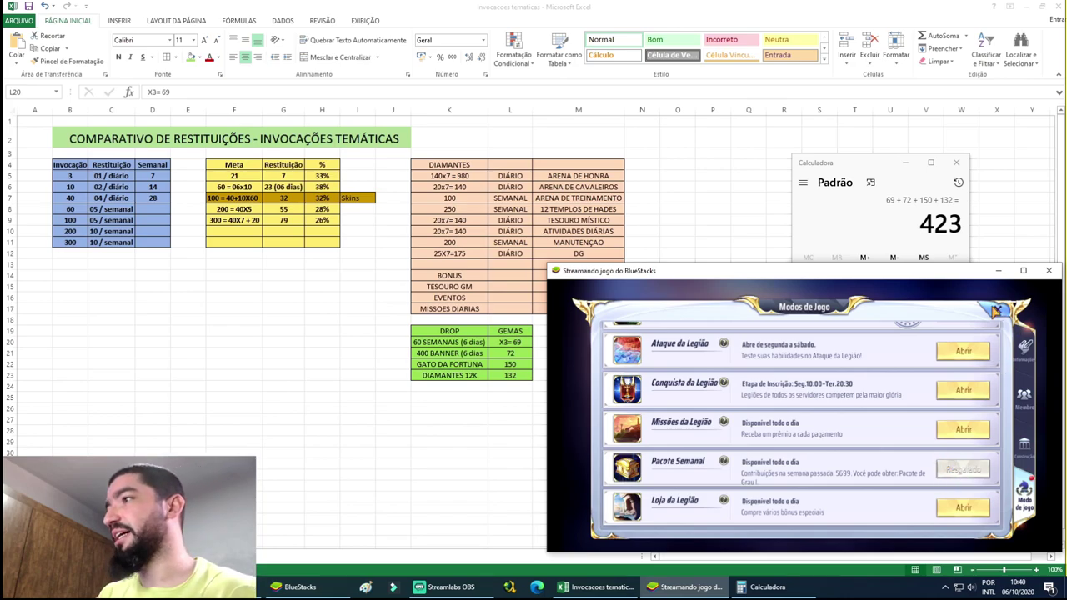
pyautogui.press('Escape')
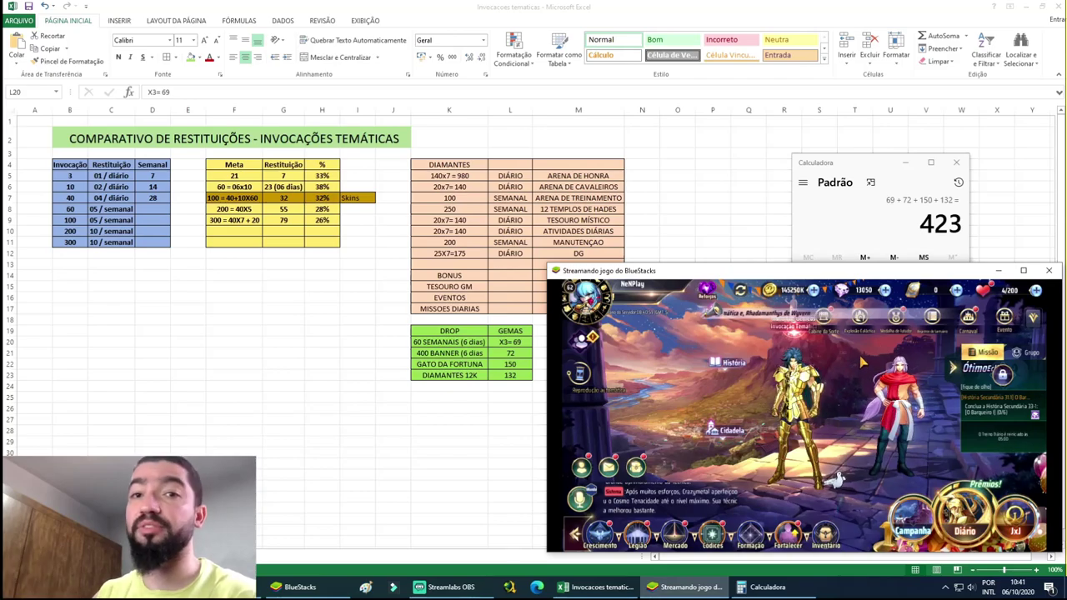
# - Return to the Excel workbook and review the 60 SEMANAIS, 400 BANNER and GATO DA FORTUNA rows of the DROP table
pyautogui.hotkey('alt', 'Tab')
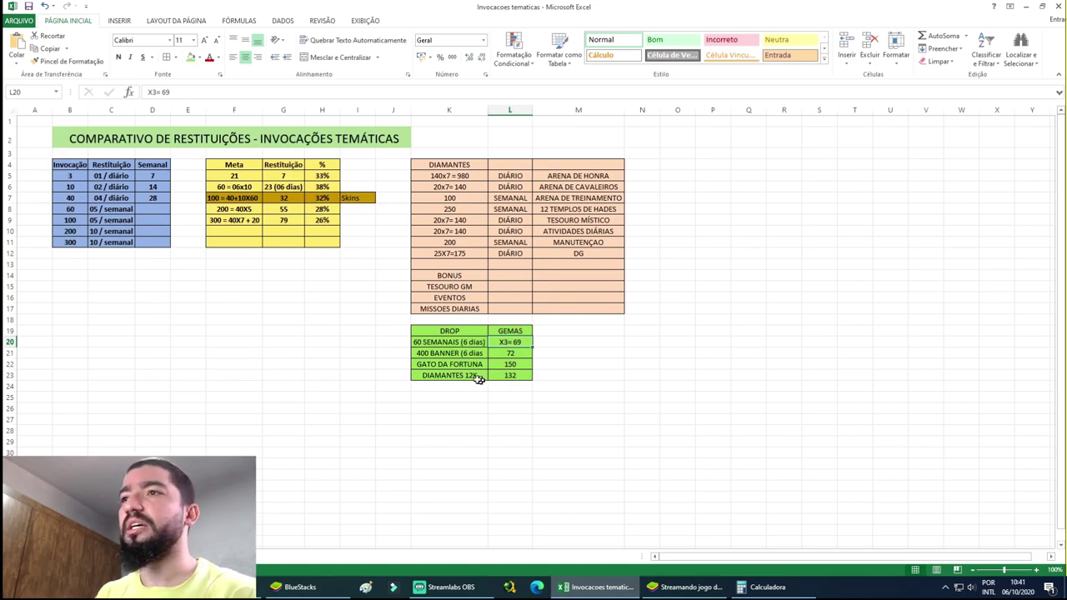
pyautogui.moveTo(448, 342); pyautogui.dragTo(501, 358)
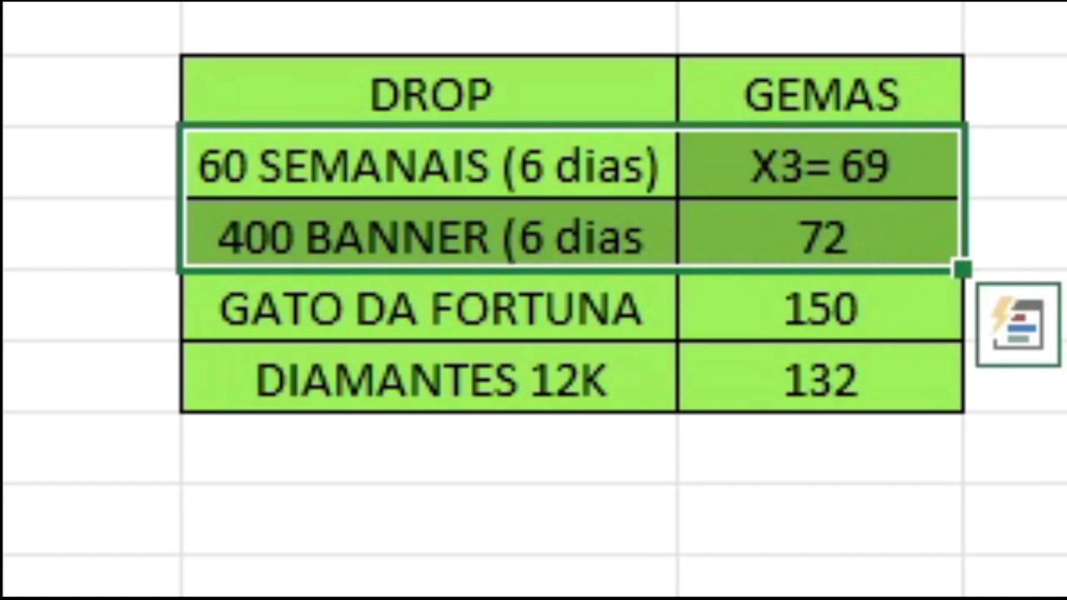
pyautogui.moveTo(564, 334); pyautogui.dragTo(912, 309)
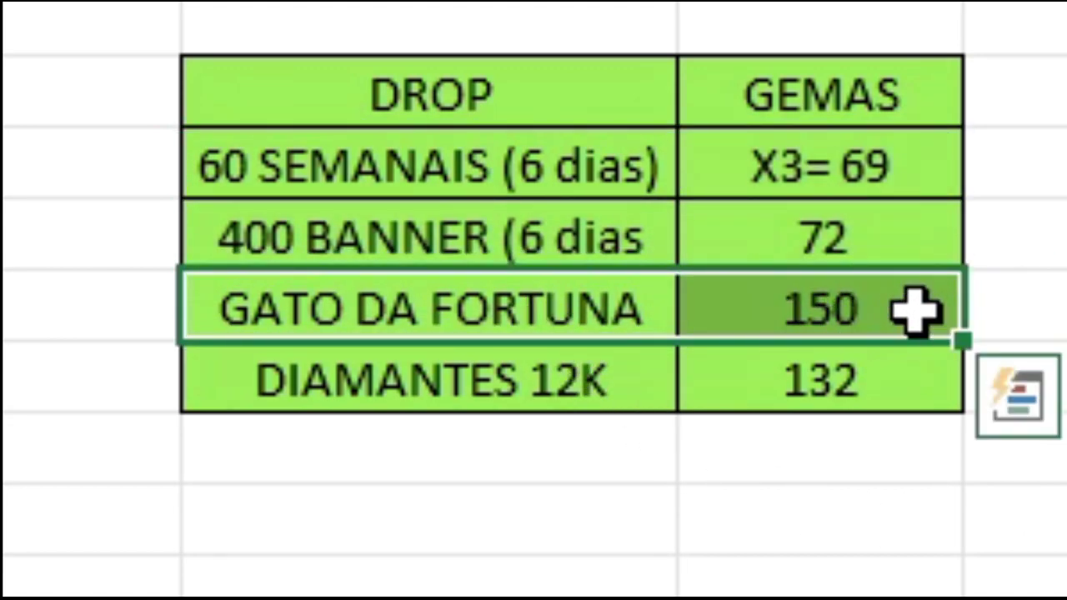
pyautogui.moveTo(279, 93); pyautogui.dragTo(757, 292)
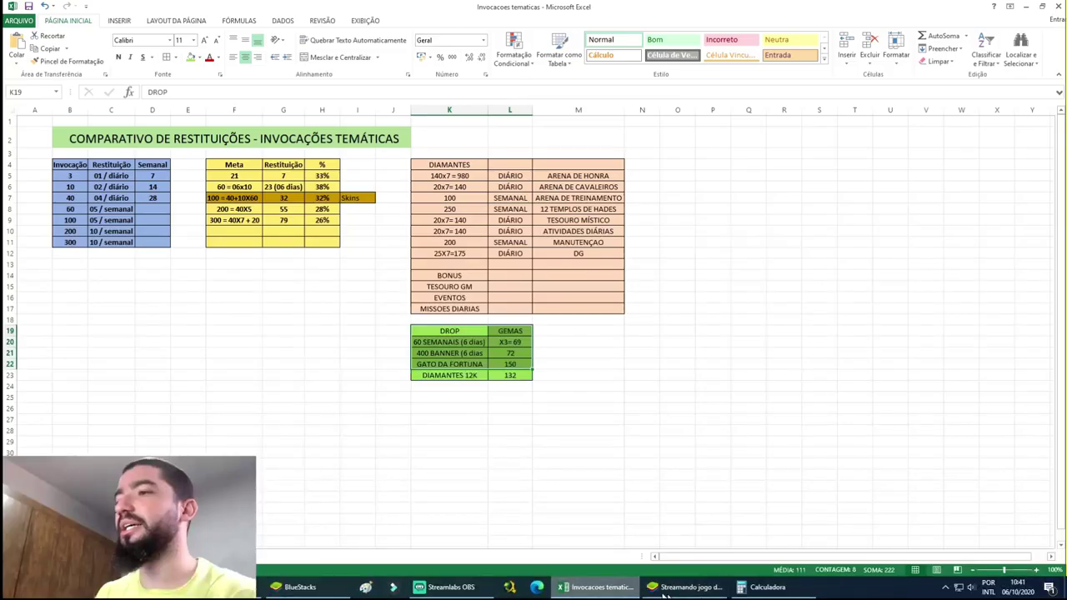
# - Switch to the BlueStacks game stream and open the Invocação Temática event from the main screen
pyautogui.click(684, 587)
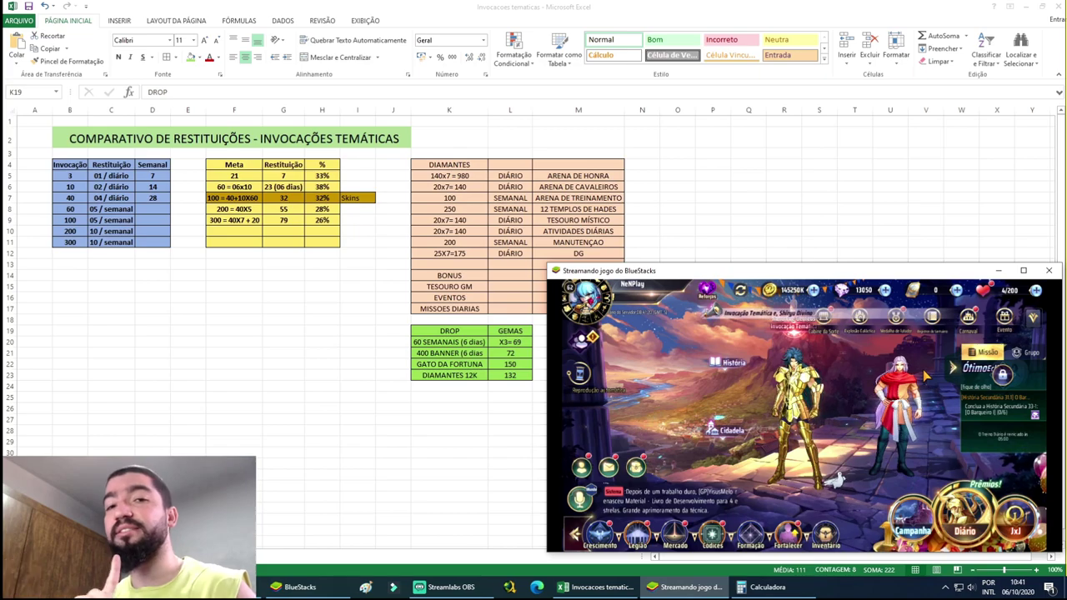
pyautogui.click(793, 328)
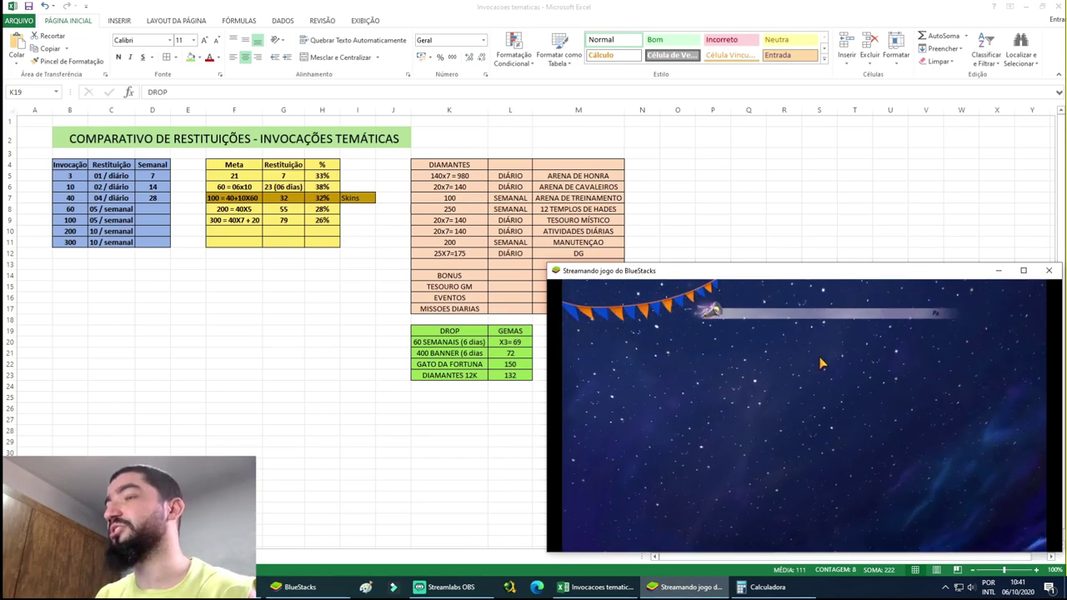